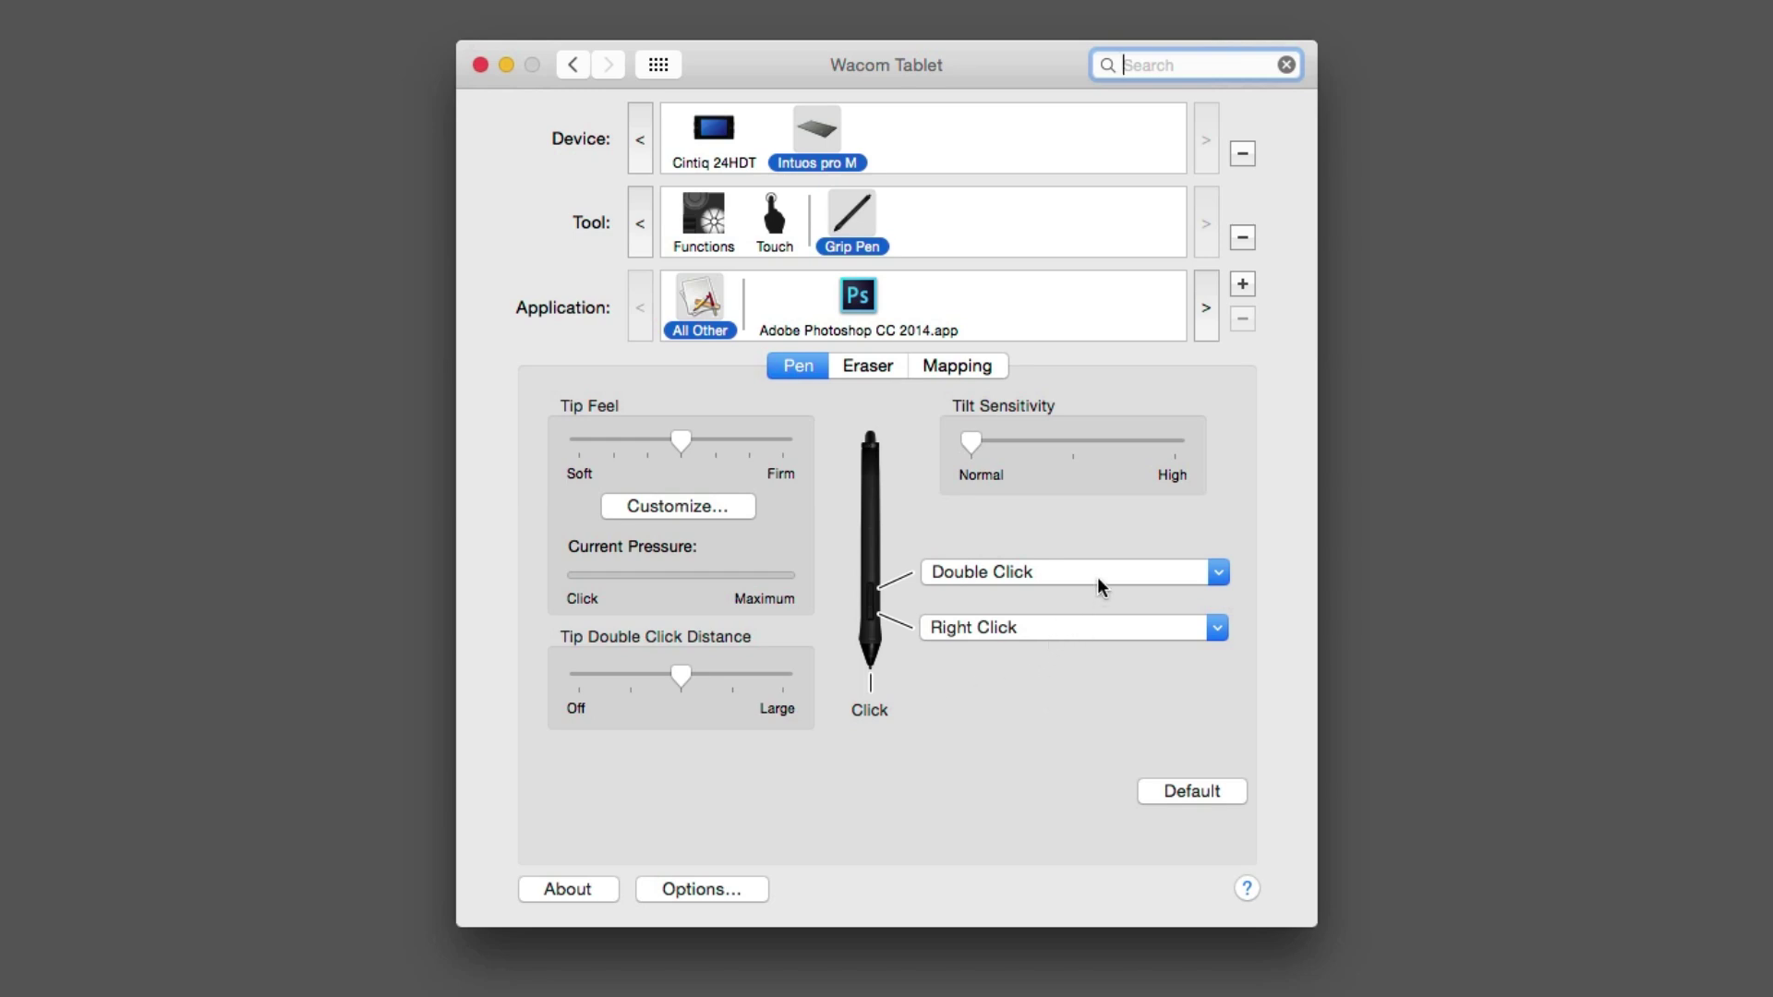
Reset the Photoshop CC 2014 pen buttons to default and delete that application entry.
click(873, 305)
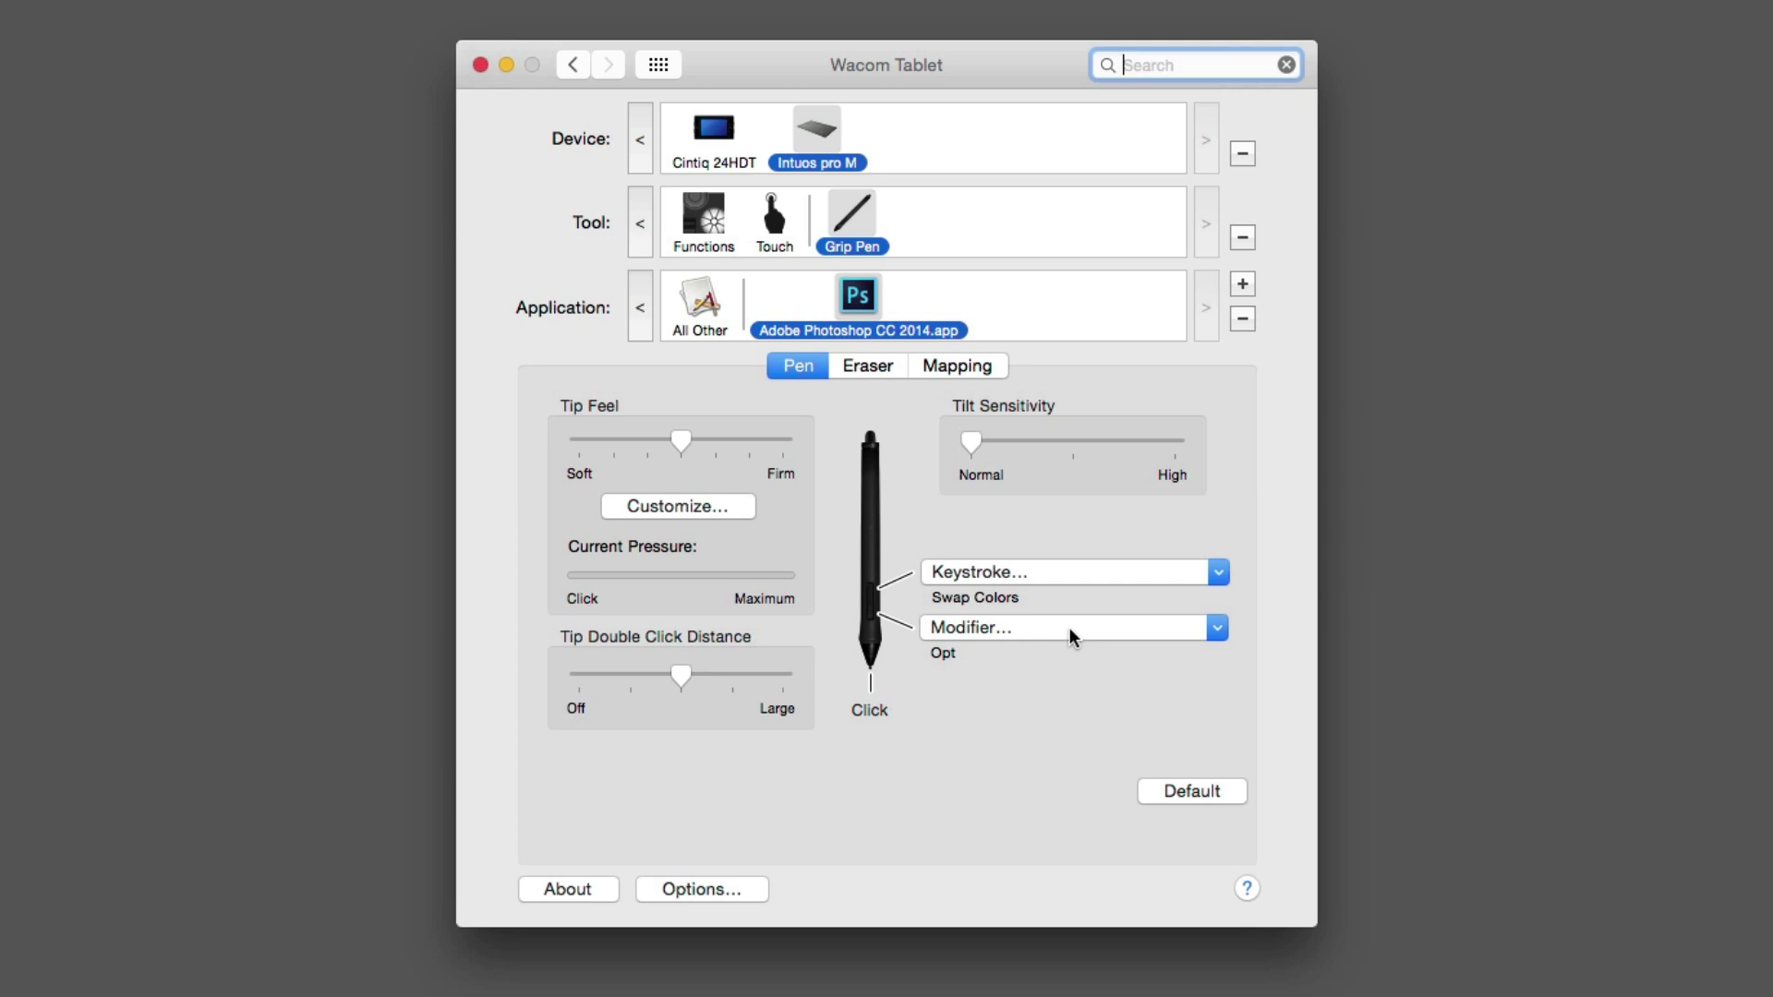
click(1193, 792)
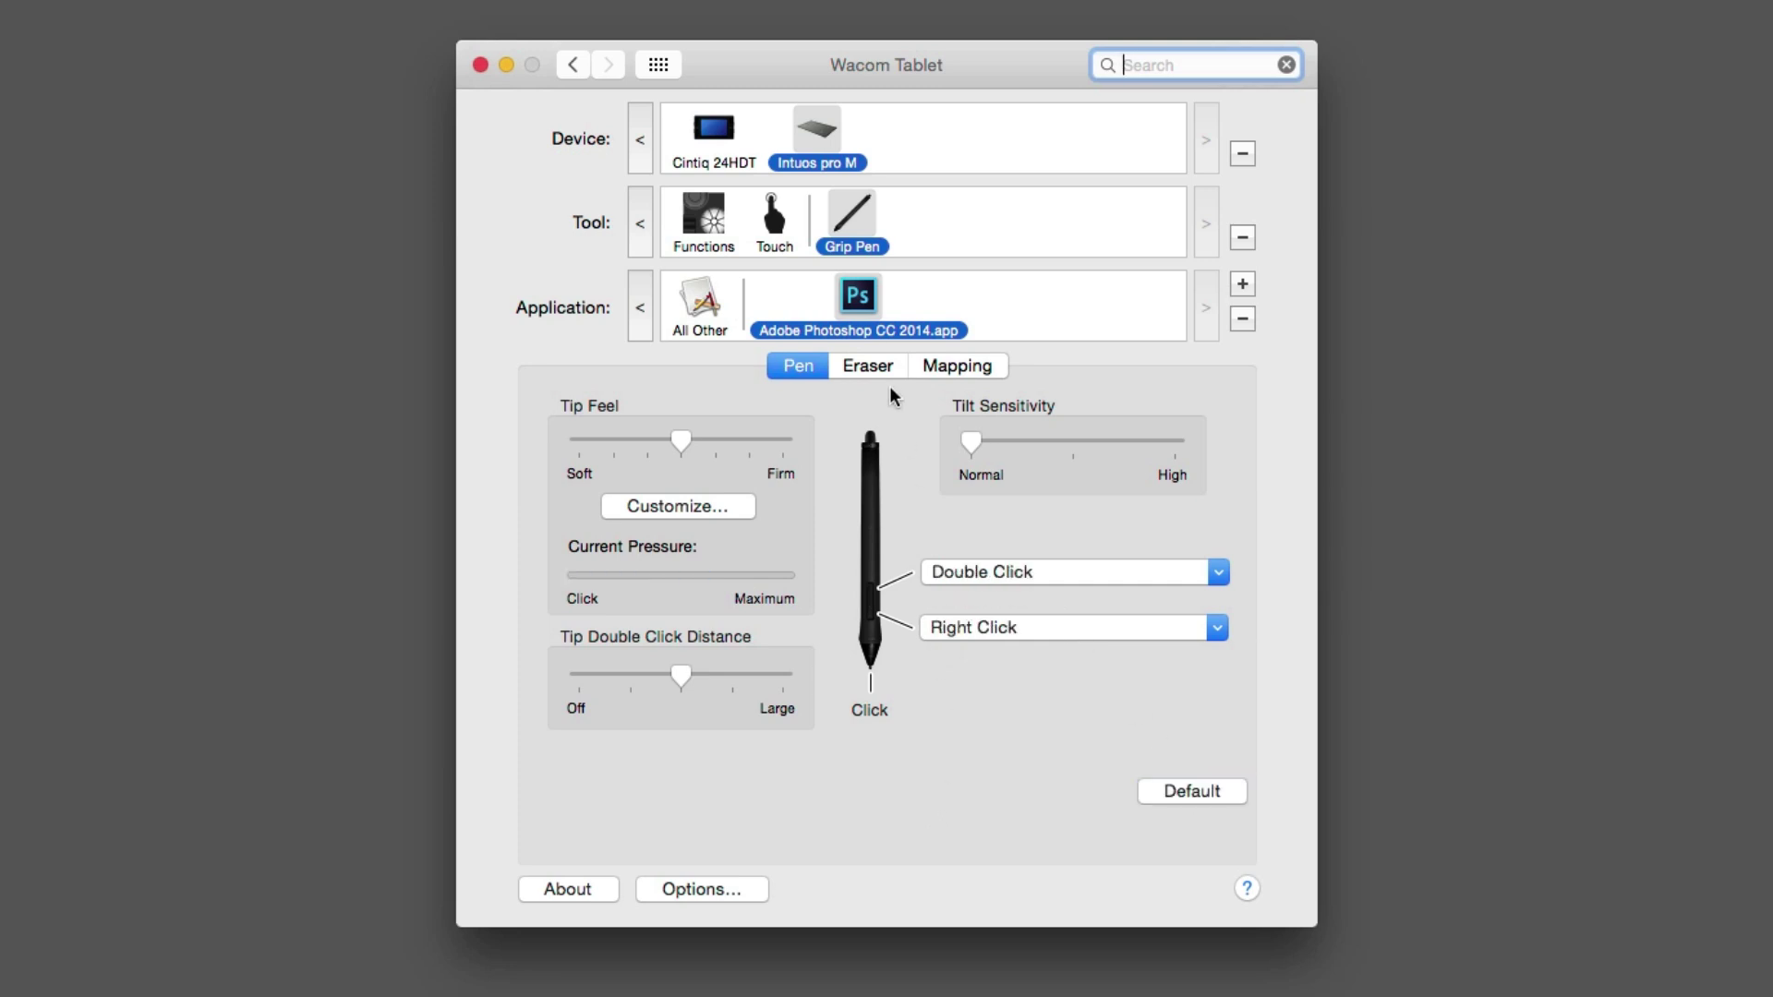
click(1243, 319)
click(1162, 231)
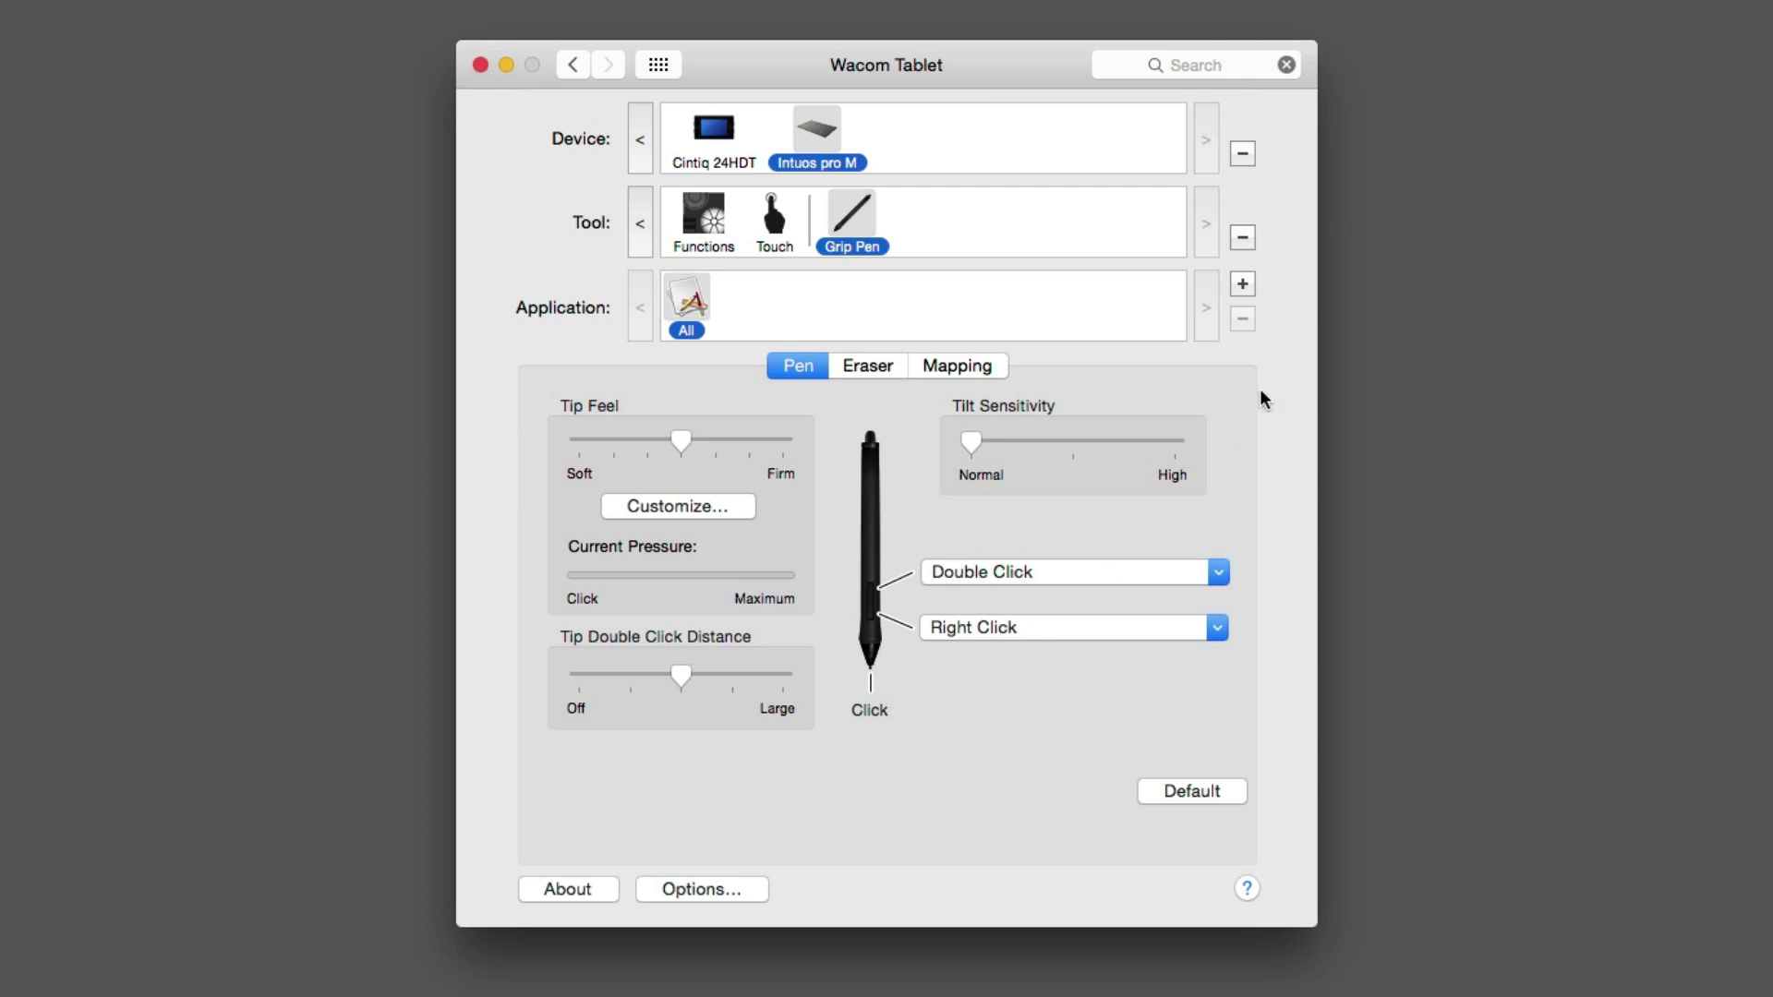
Add Adobe Photoshop CC 2014.app to the Wacom application list from the open applications.
click(1243, 284)
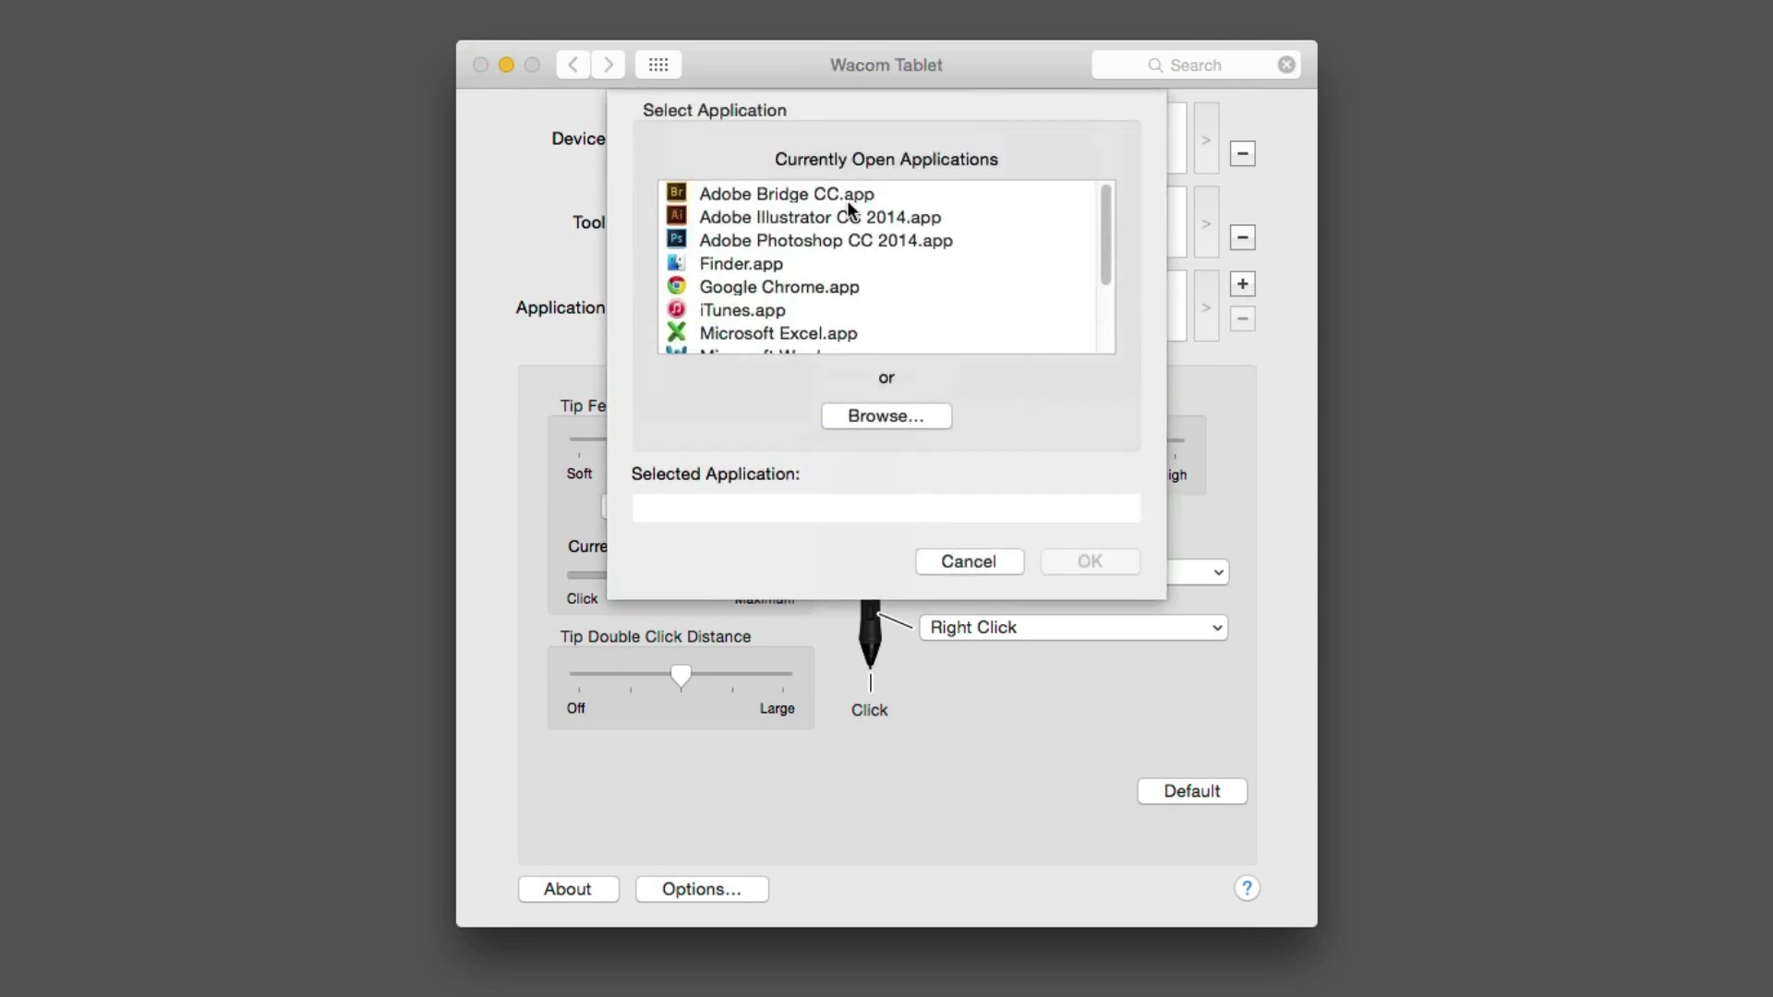
click(850, 238)
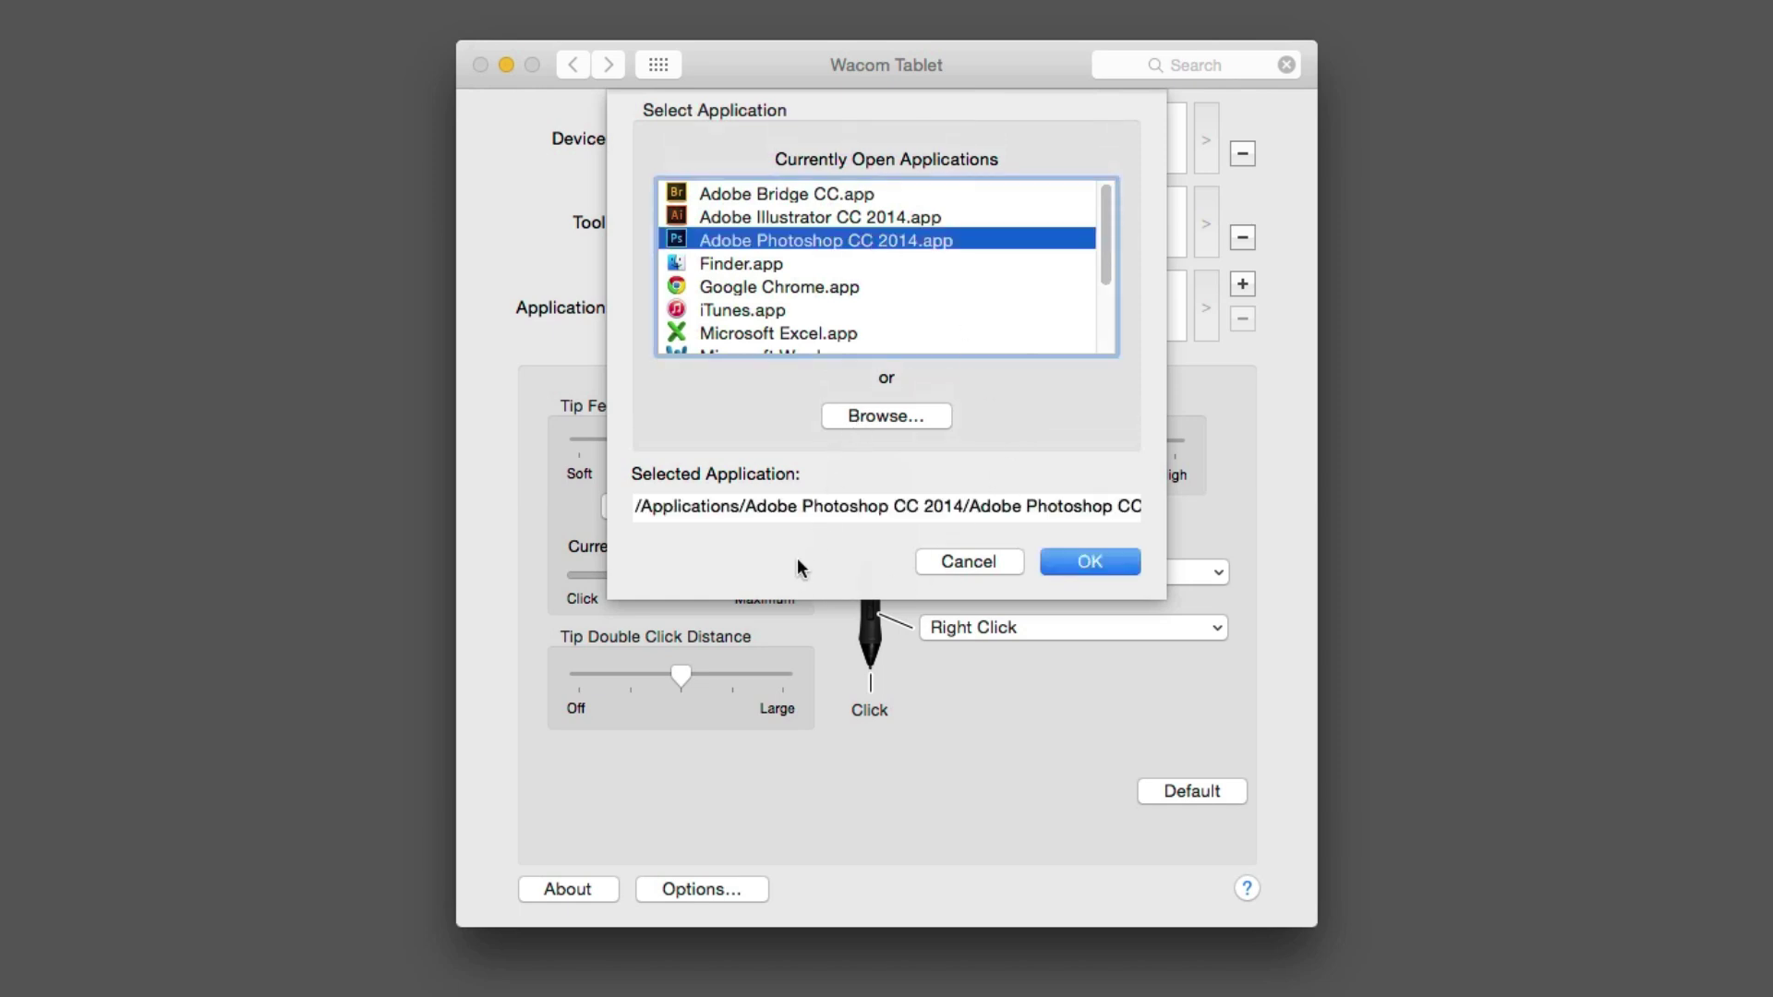
click(1118, 565)
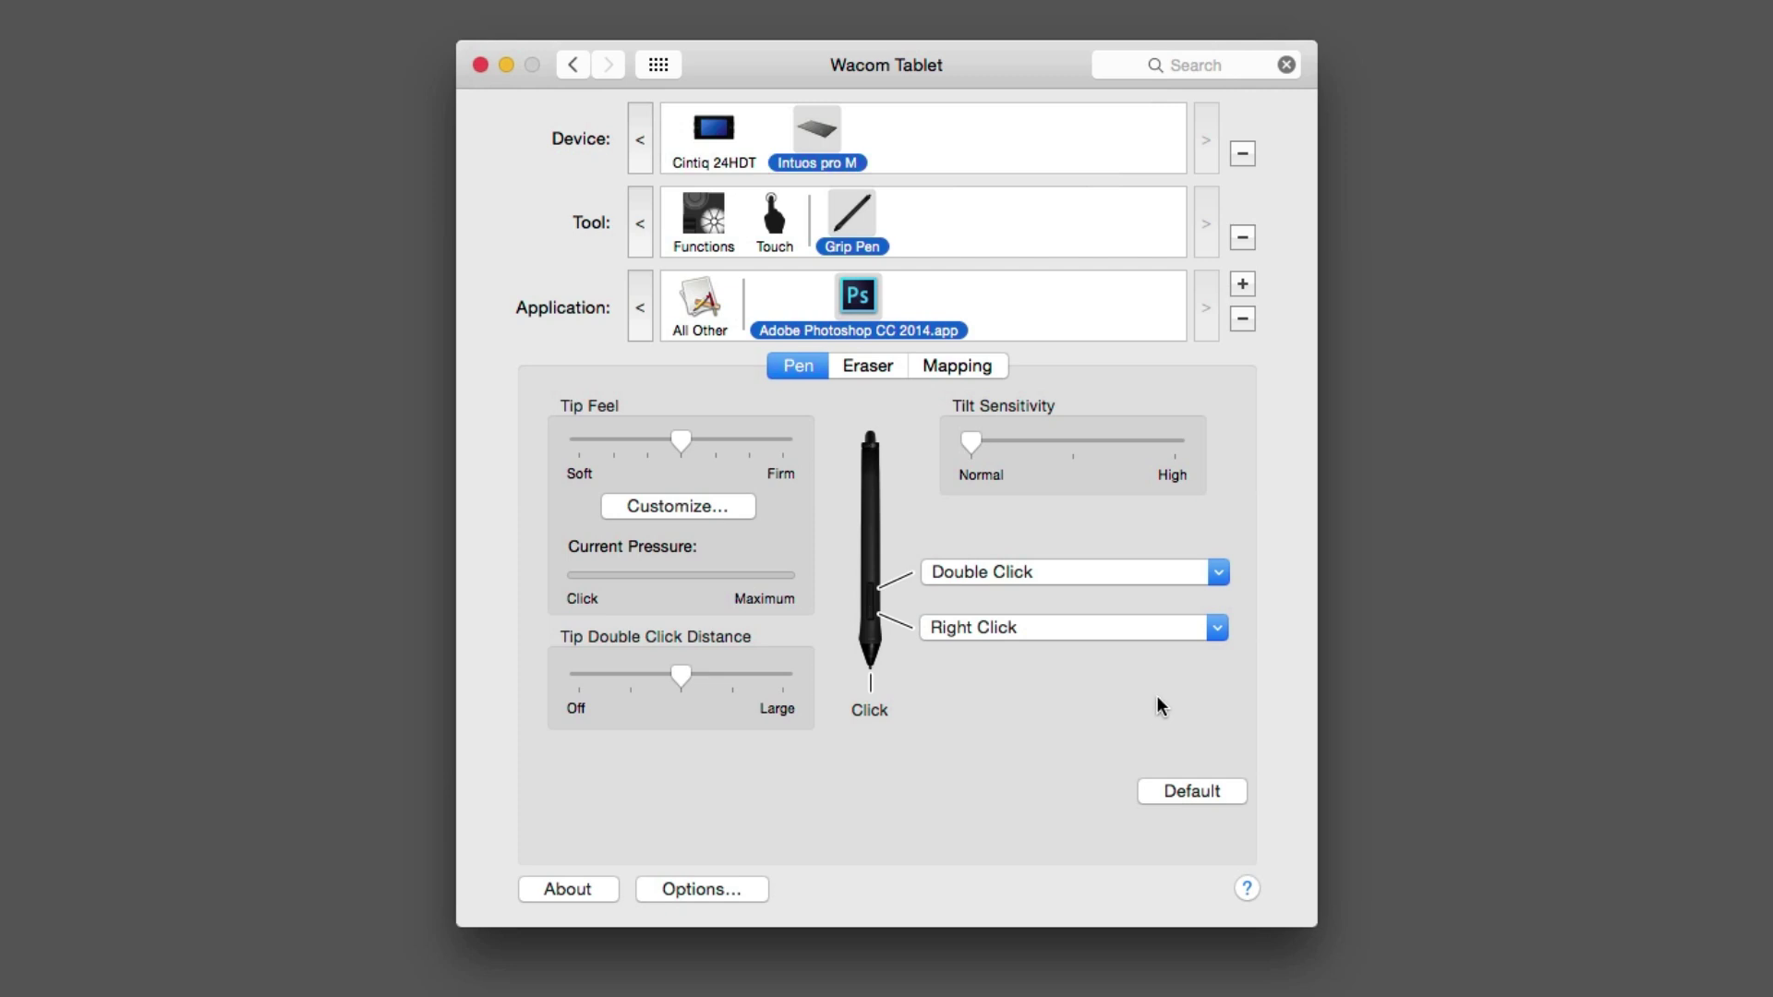
Change the Right Click pen button to a Modifier using the Option key.
click(1172, 628)
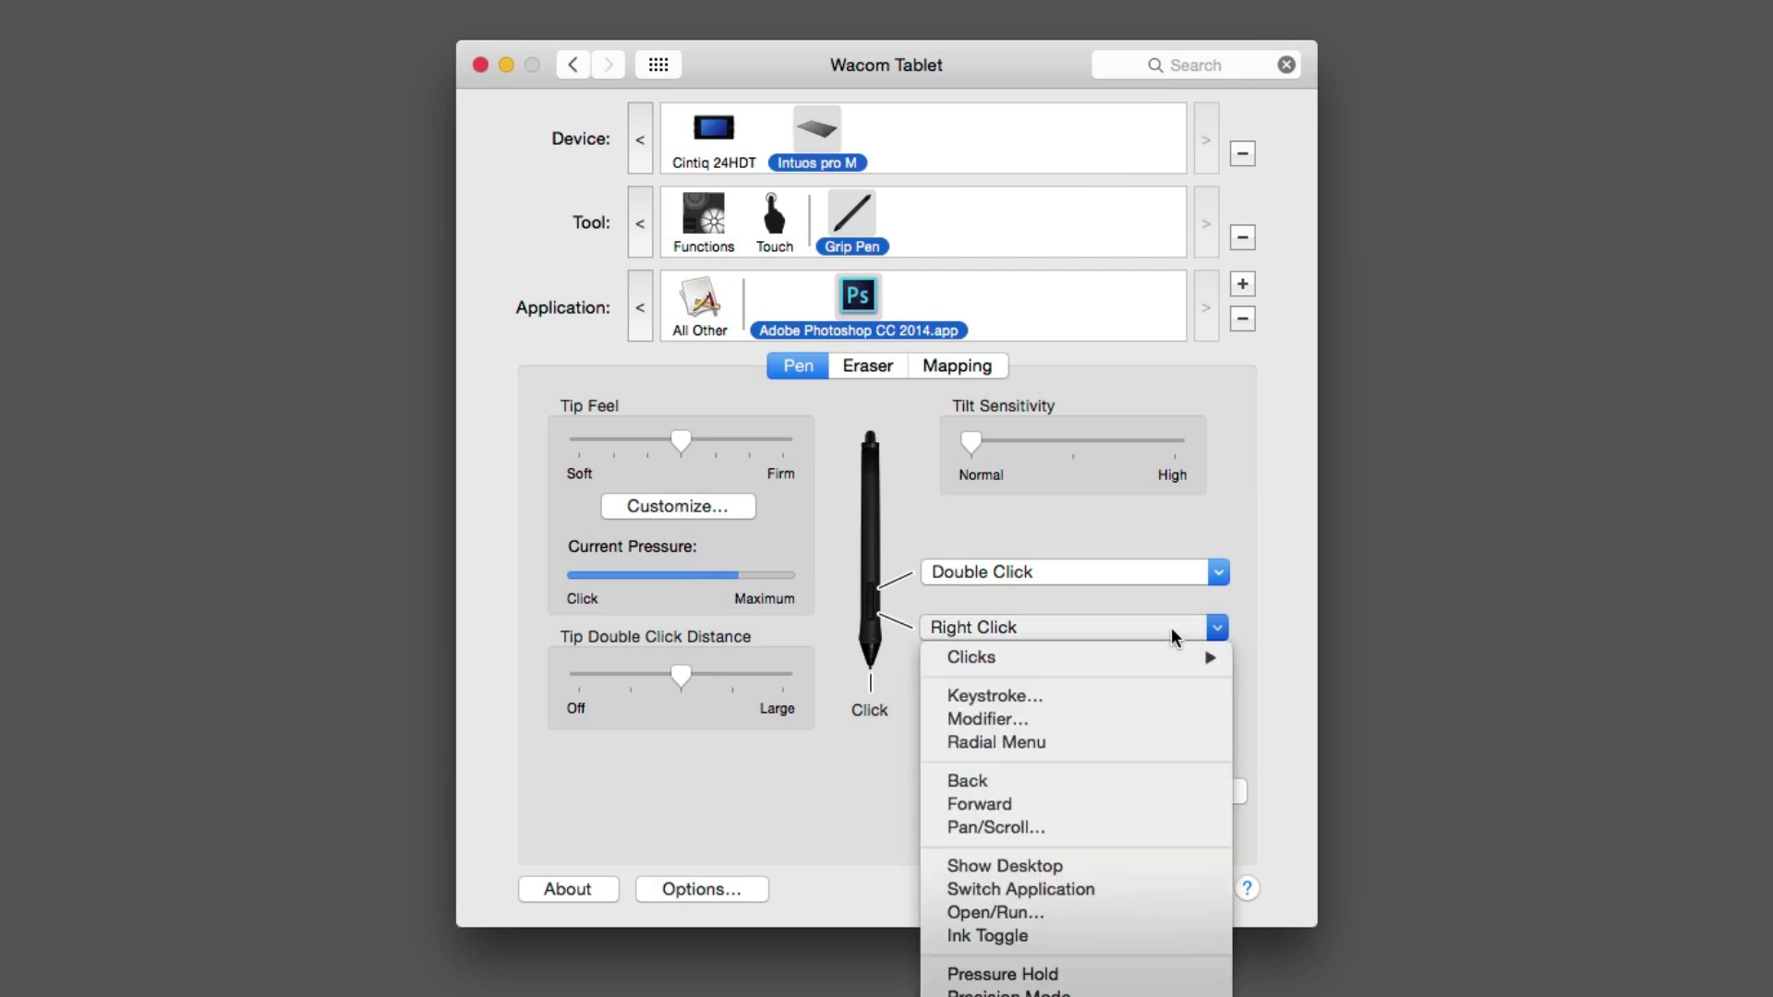
click(1125, 720)
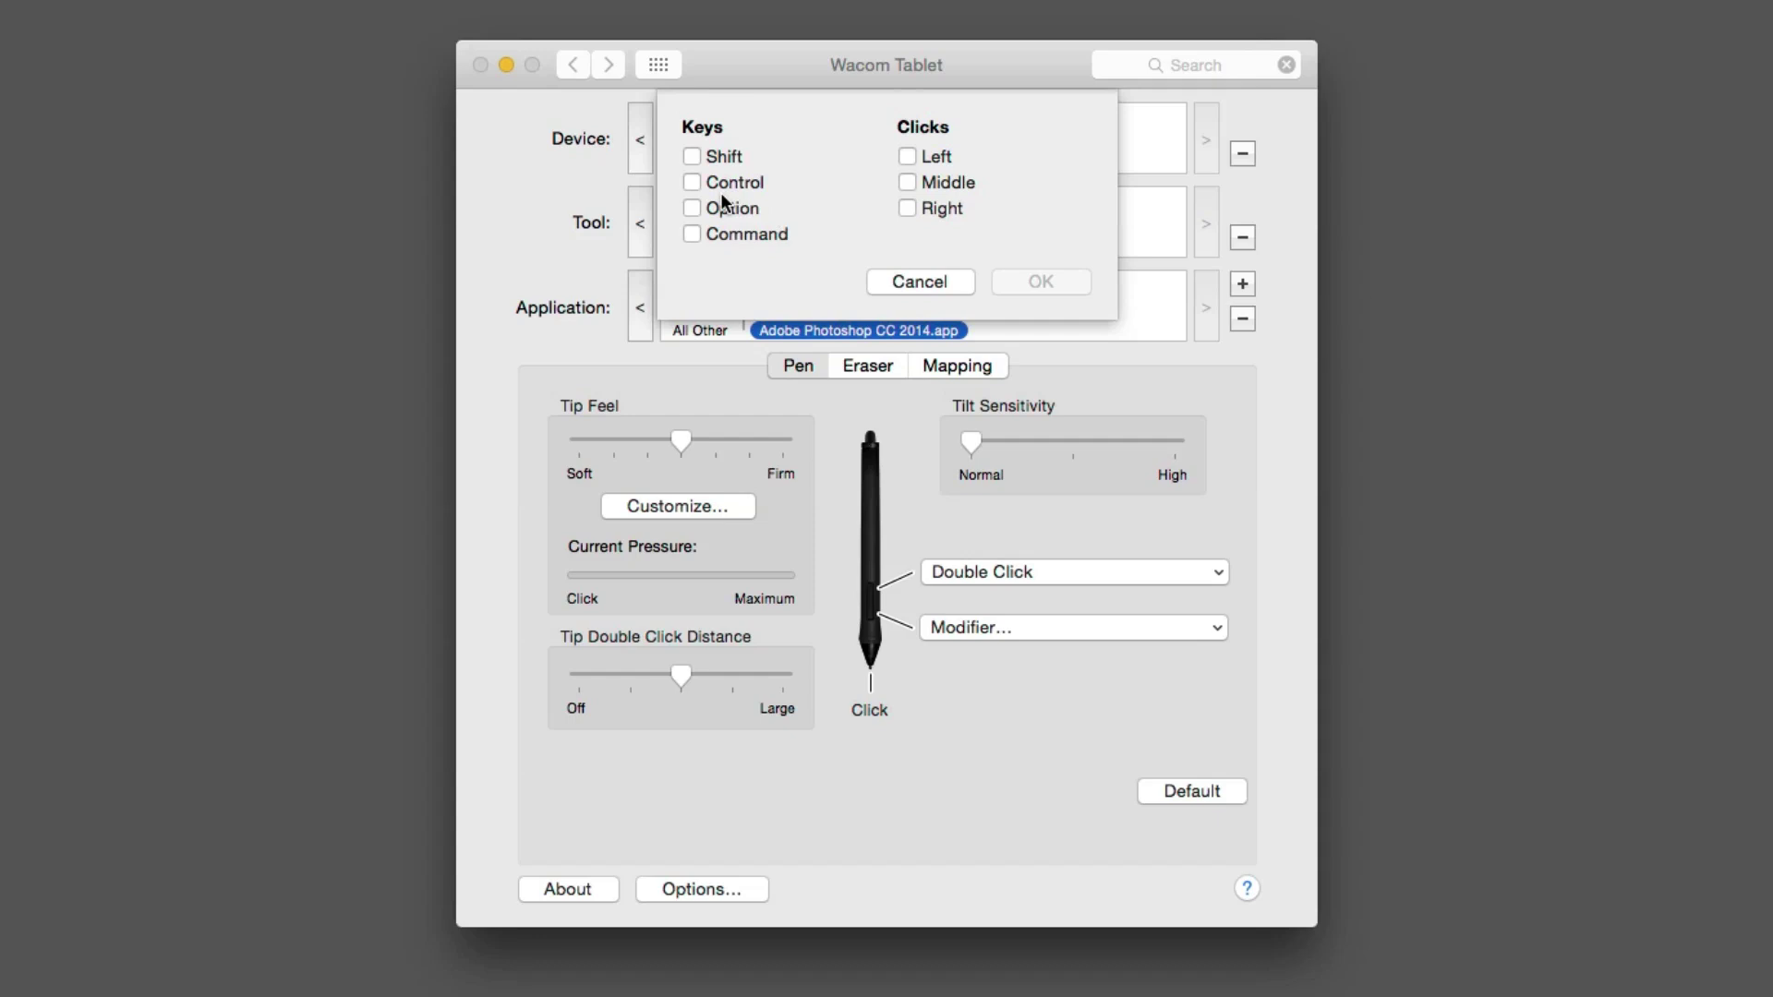
click(693, 209)
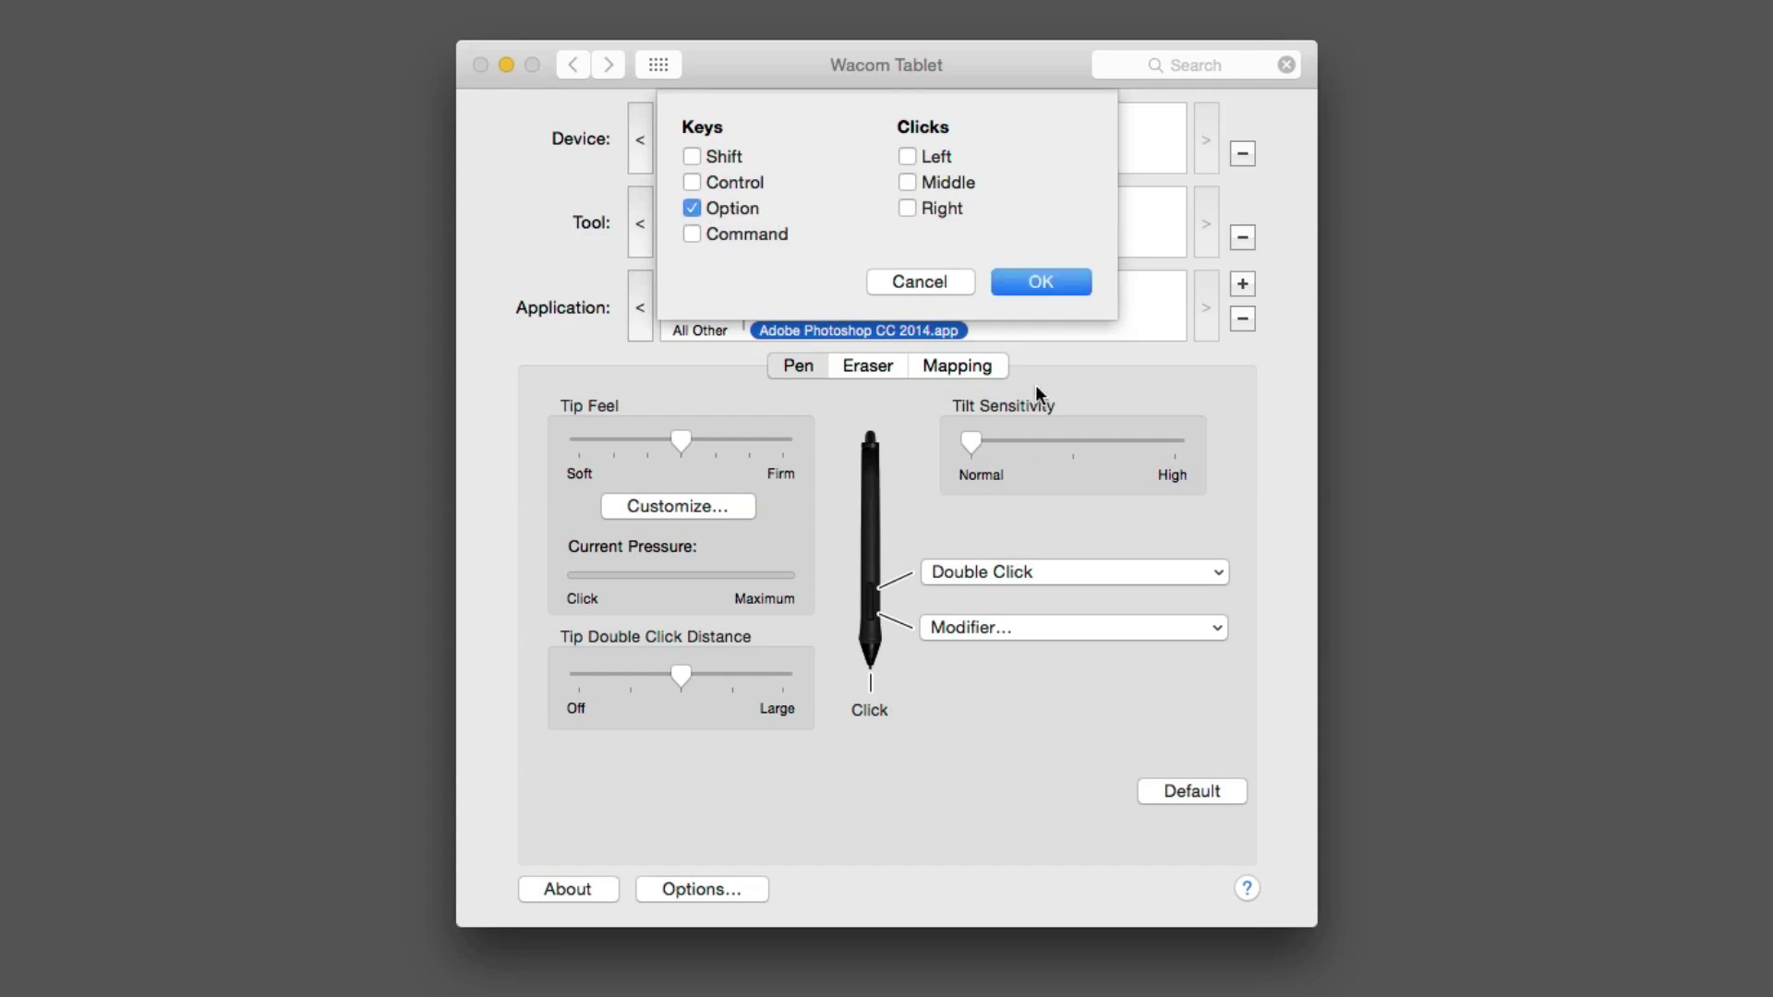
click(1064, 280)
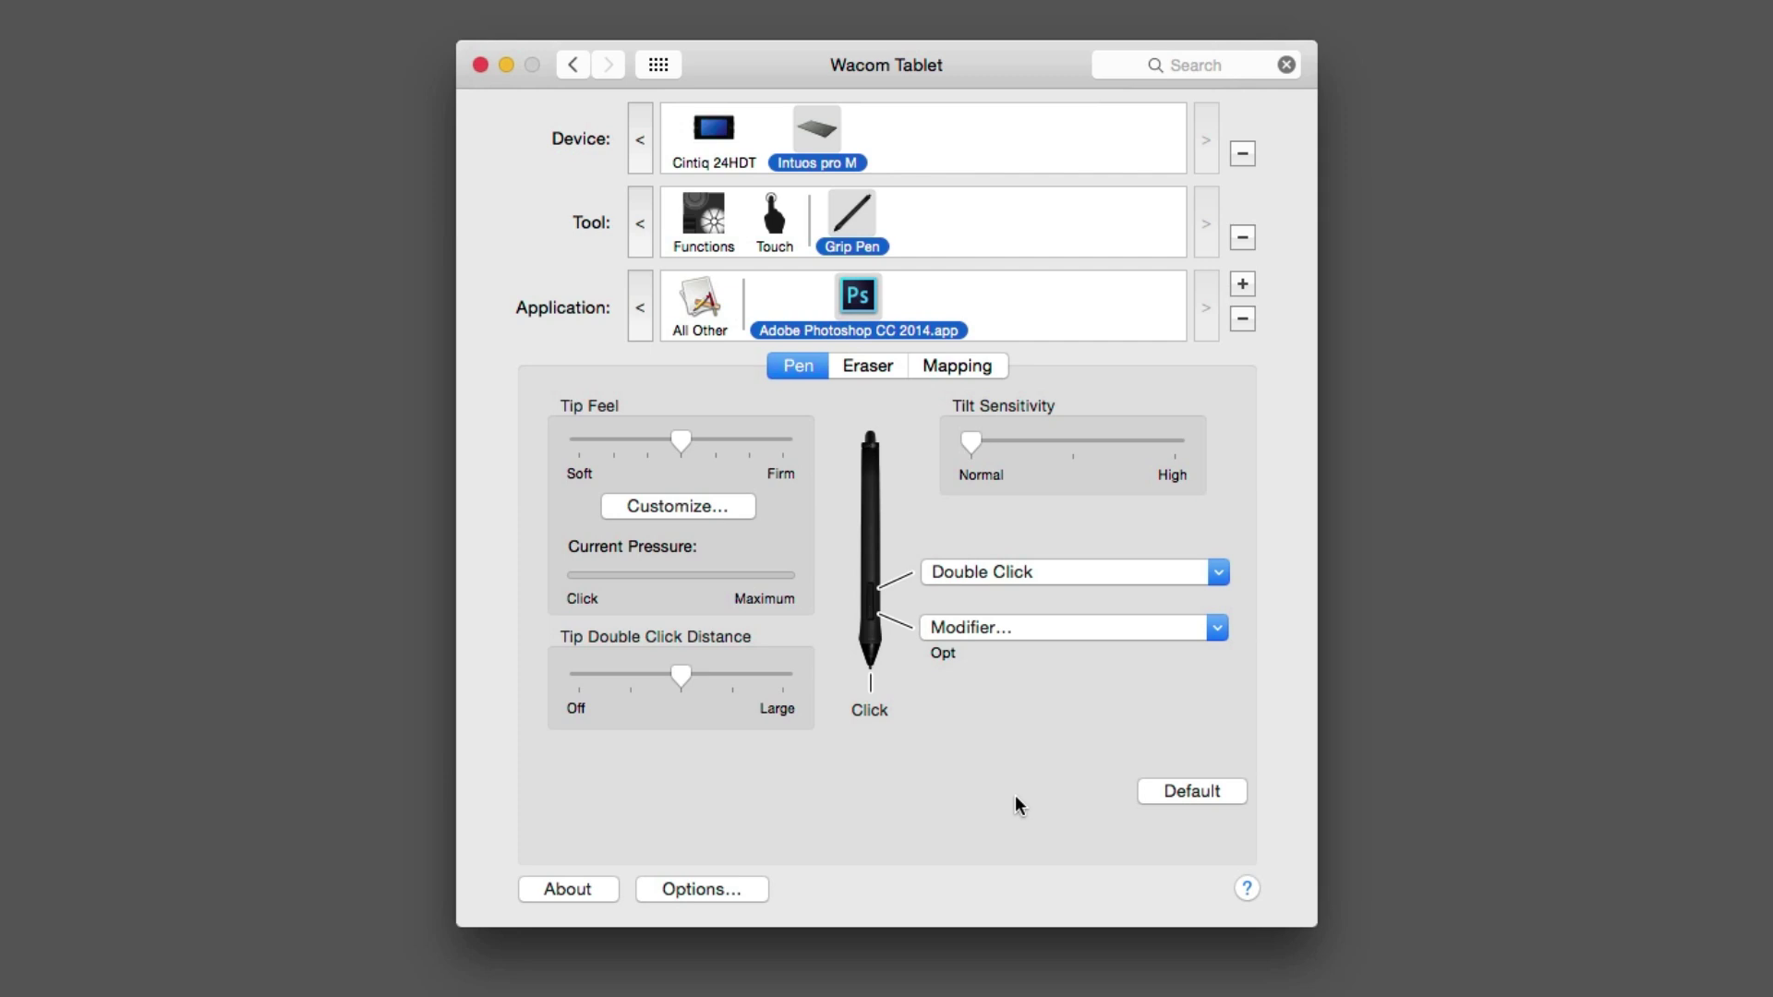
click(1149, 578)
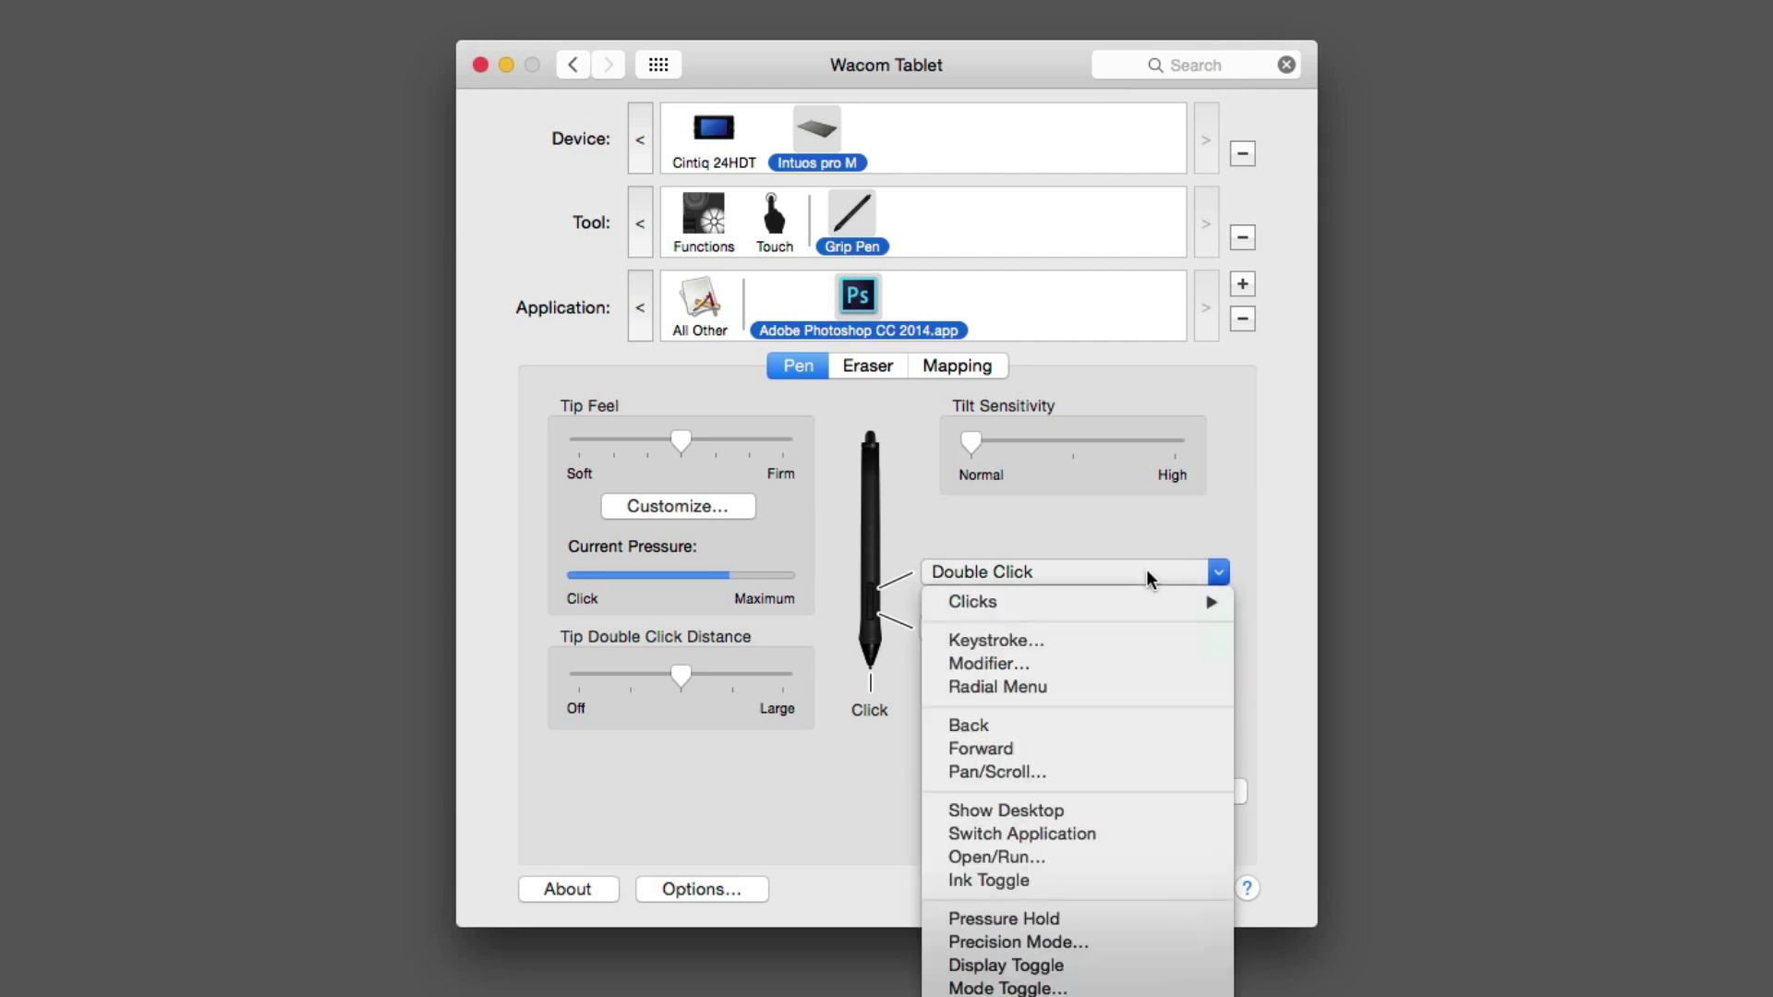
Assign the Double Click pen button the keystroke x named 'Swap Colors', then select All Other.
click(1233, 672)
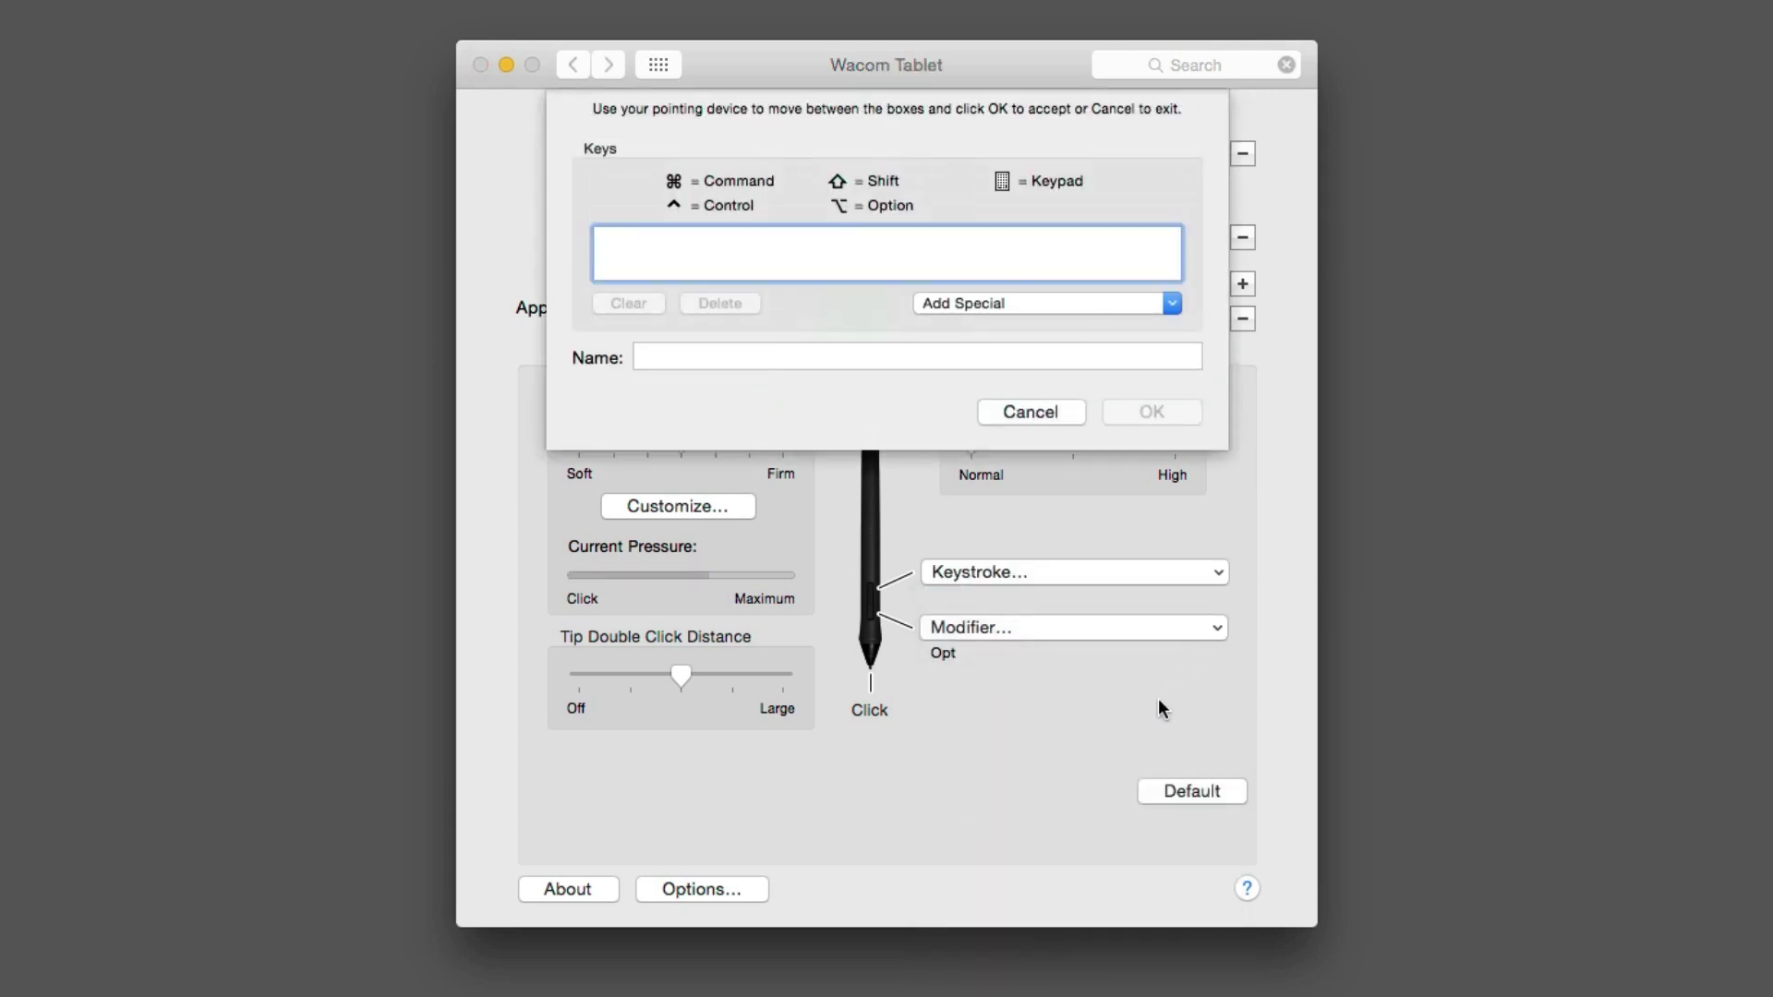
text(x)
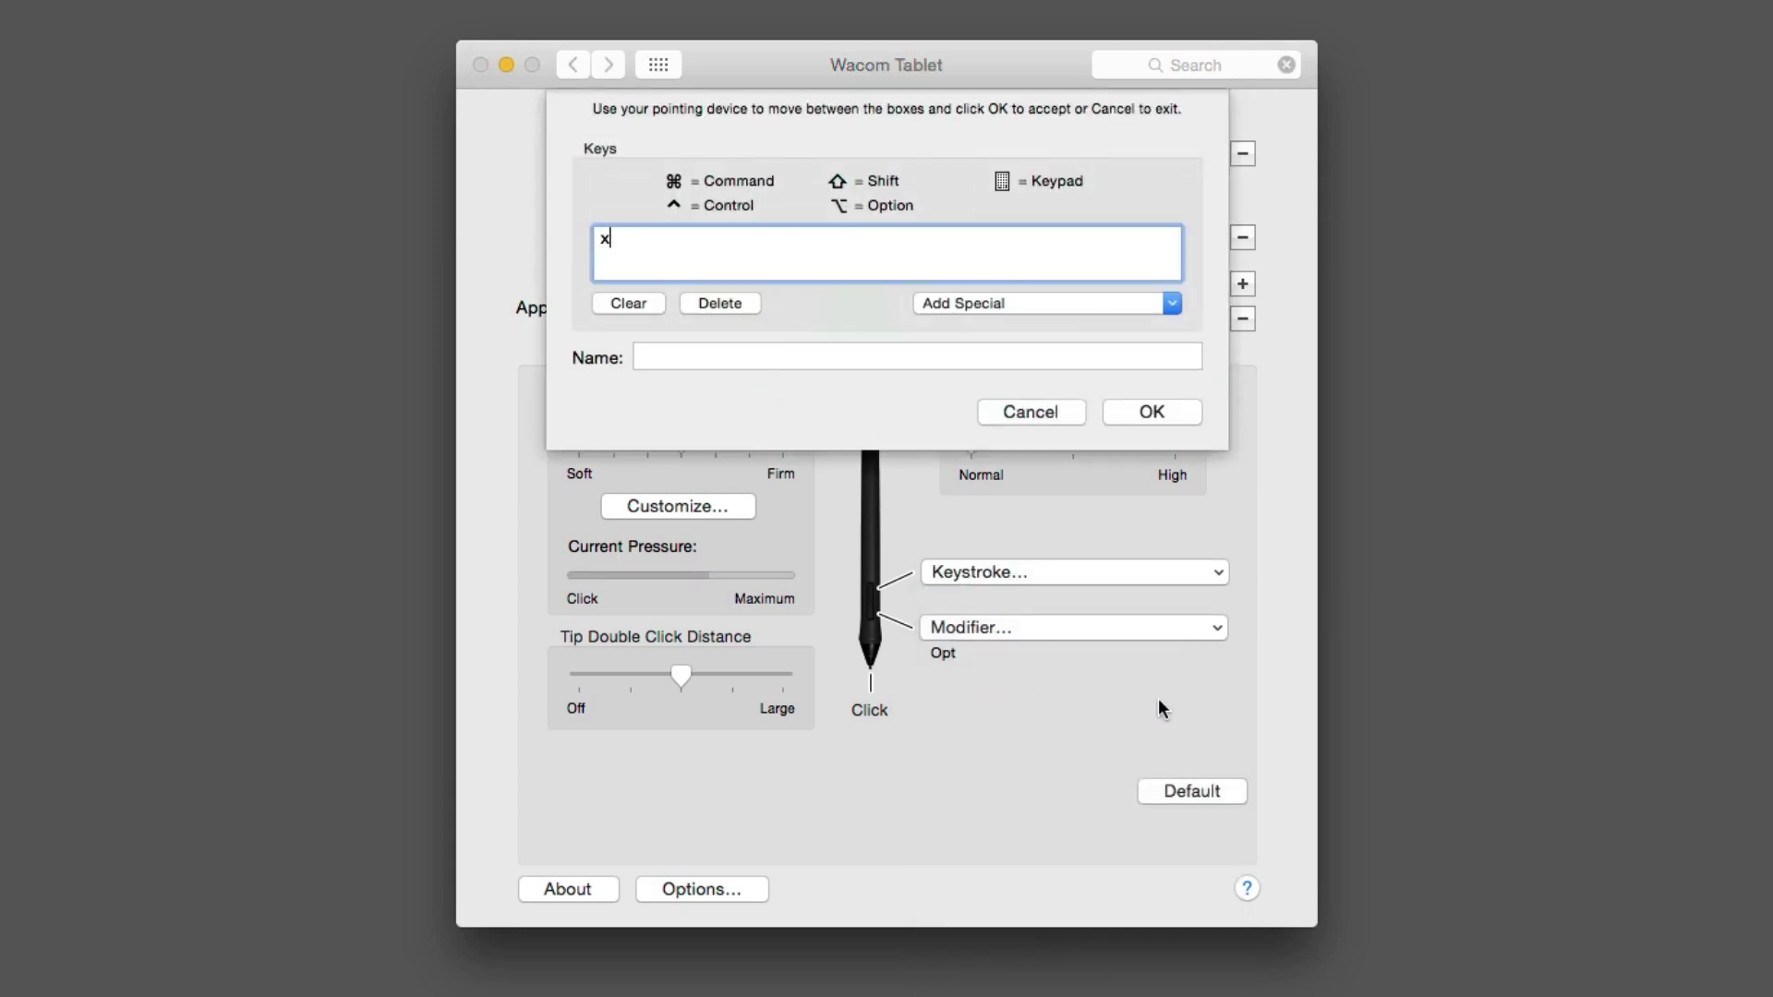
click(743, 364)
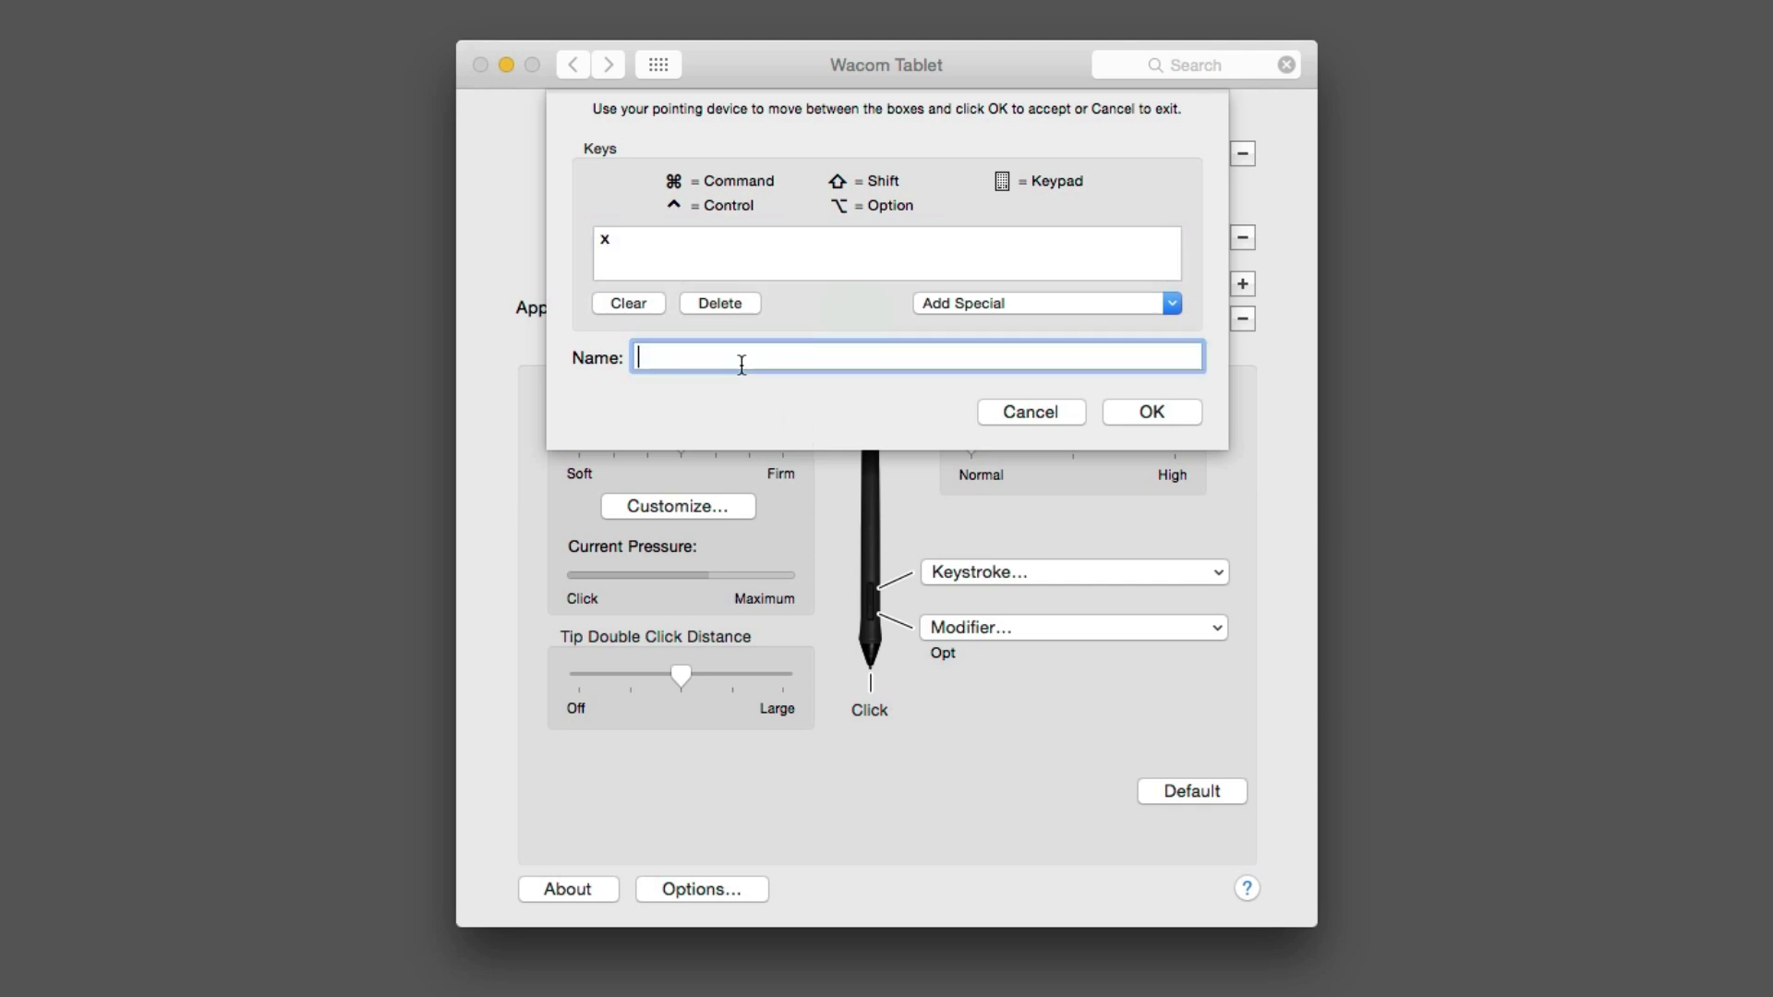
text(Swap Colors)
click(1123, 418)
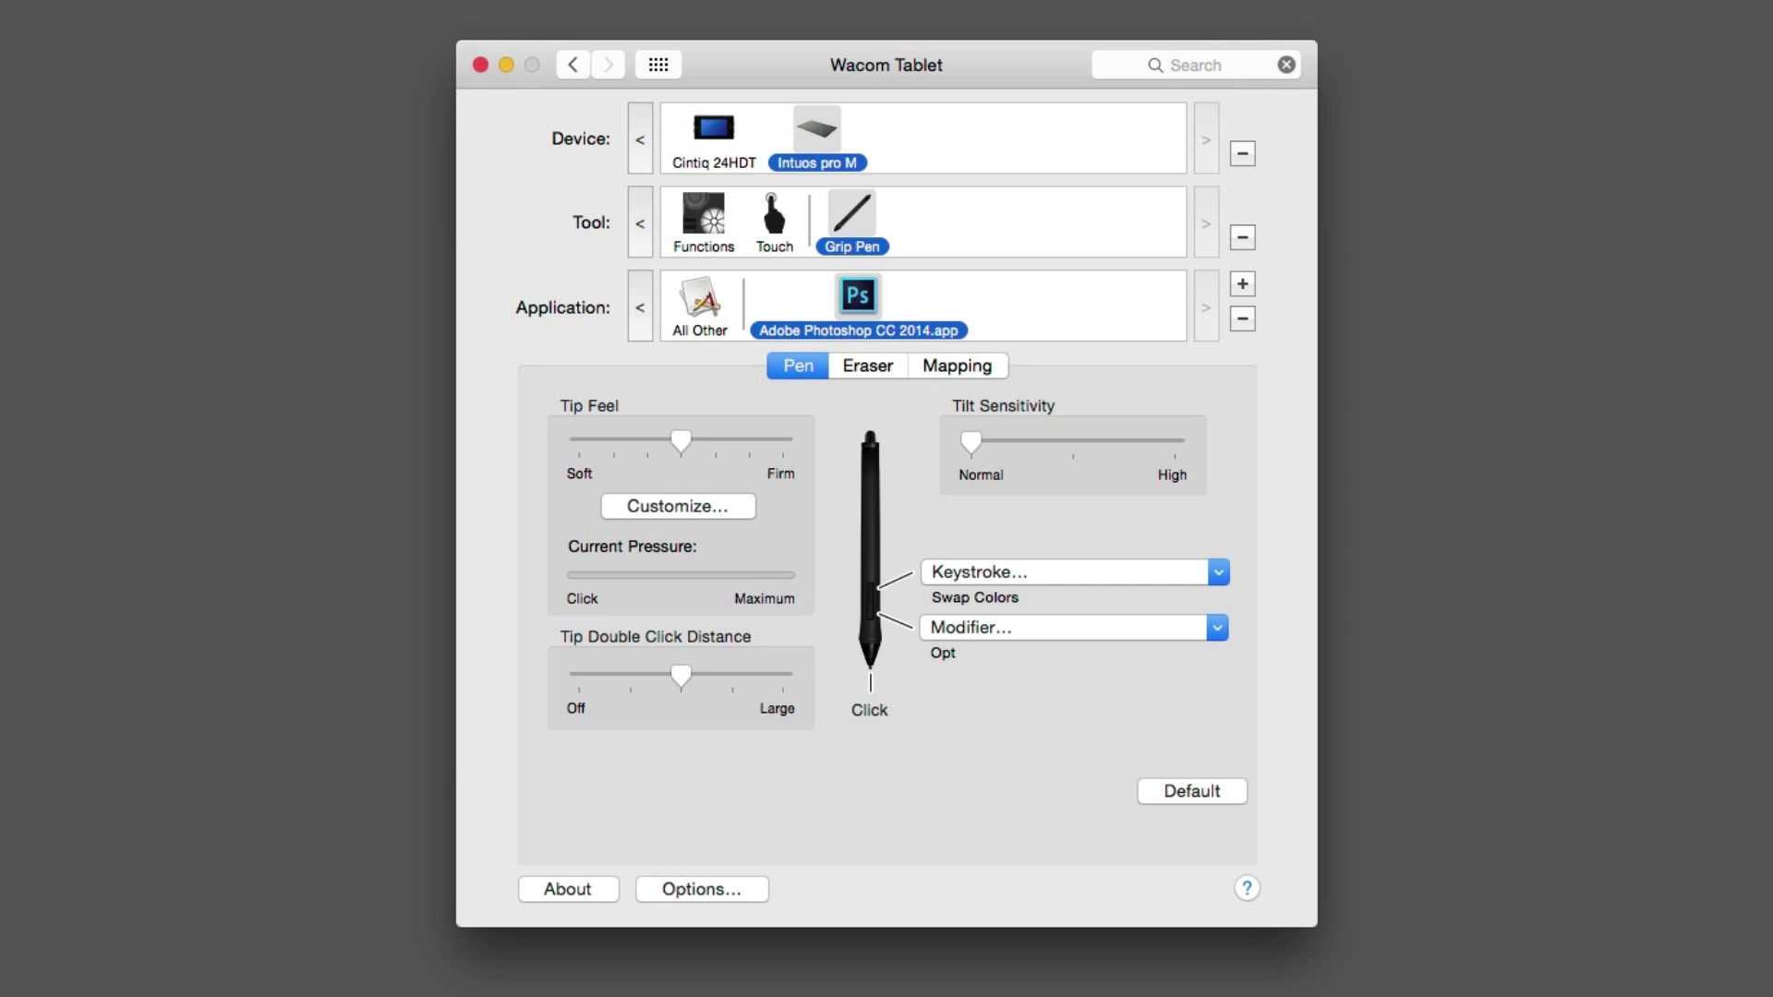
click(716, 305)
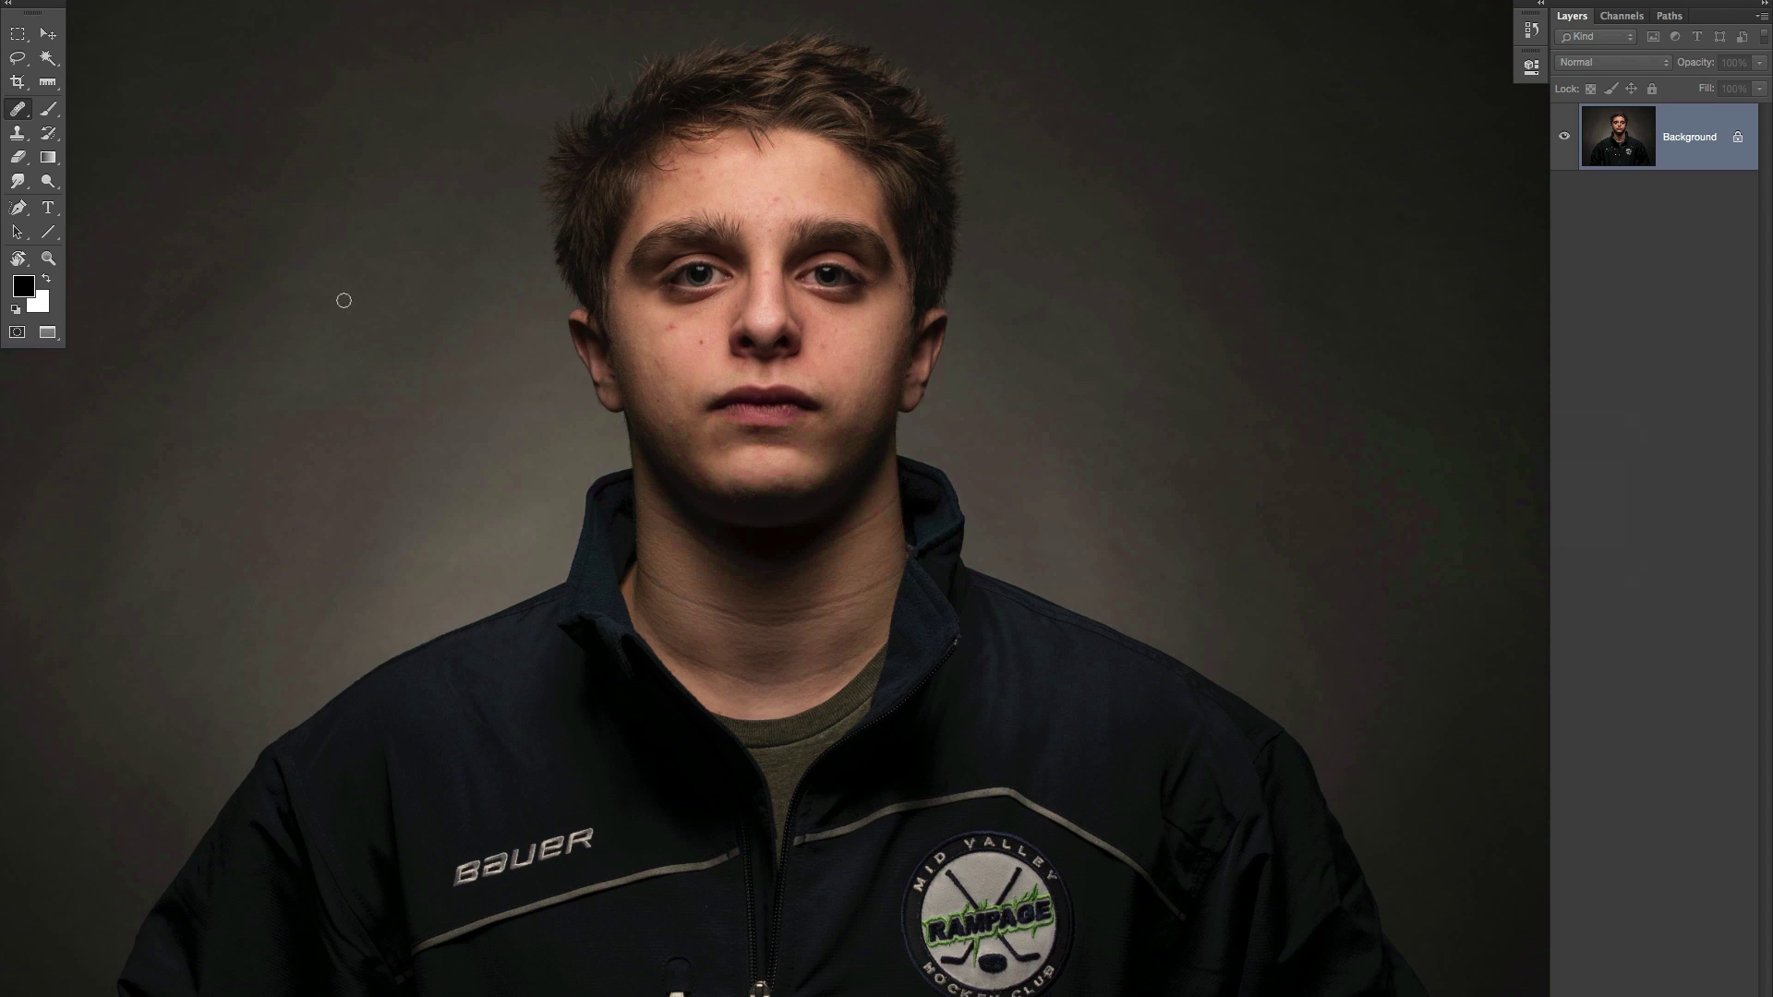
Heal the red blemishes and skin spots on the cheeks with the Healing Brush.
scroll(775, 329, up, 5)
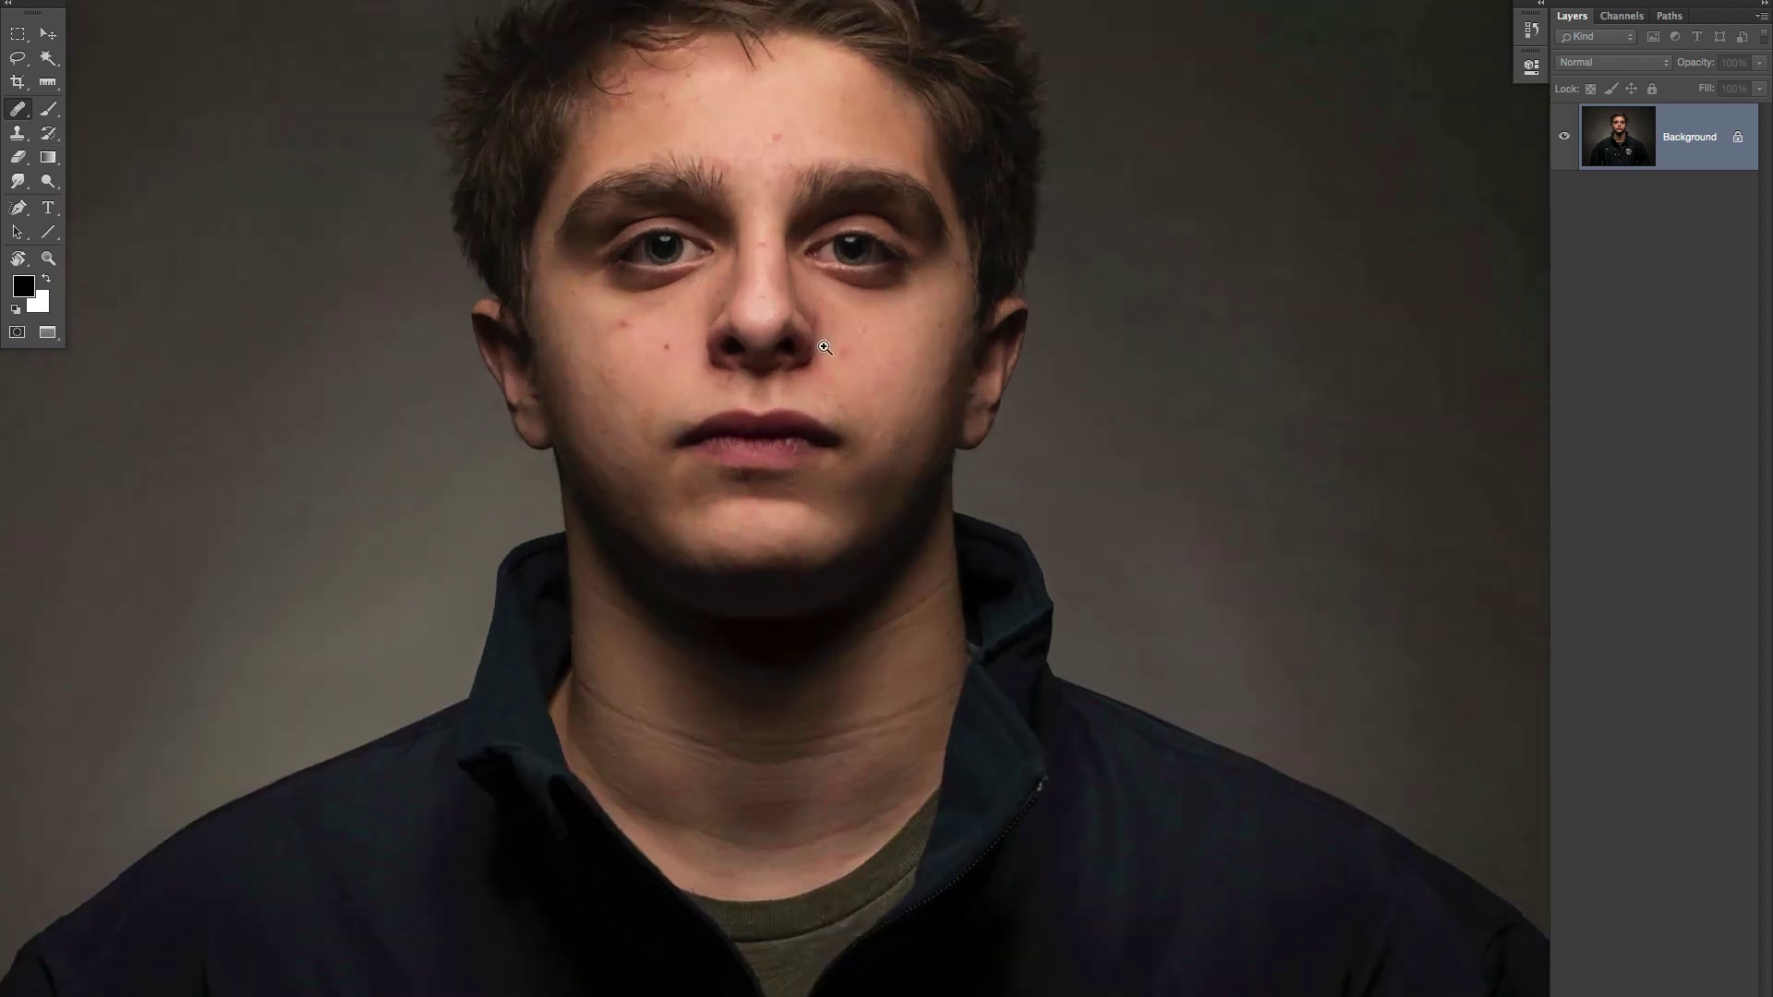
drag(812, 435, 843, 452)
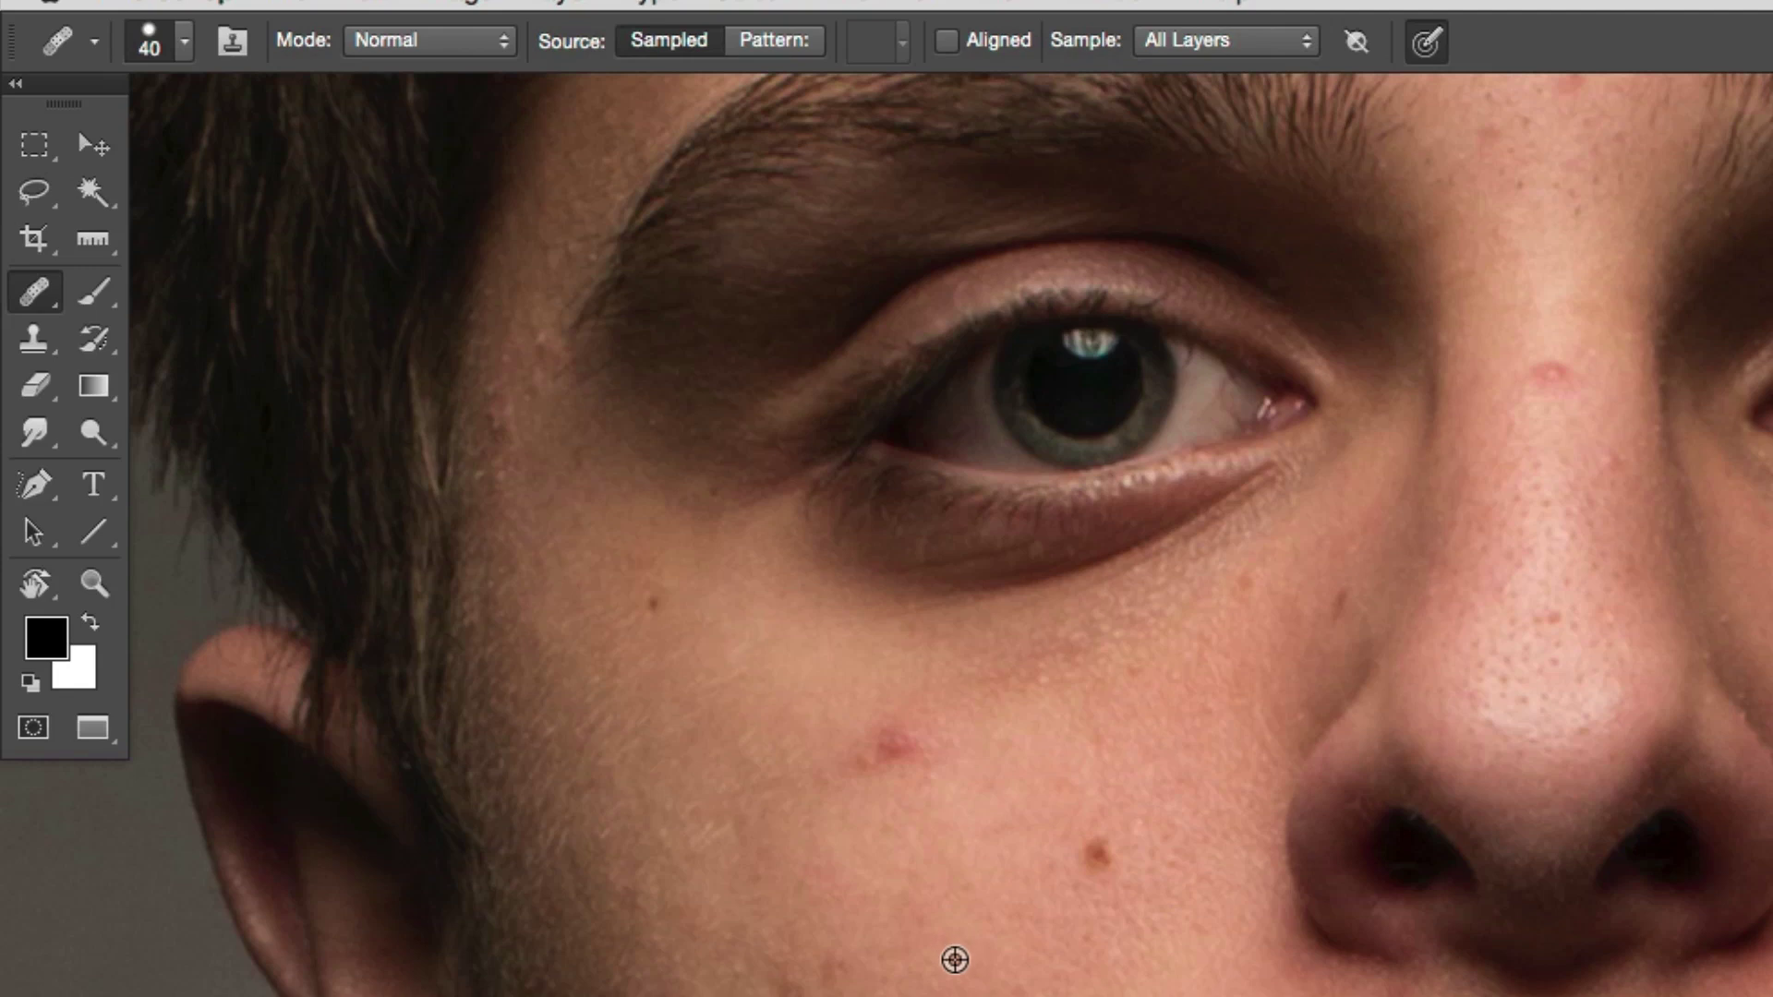
alt+click(1059, 741)
click(900, 740)
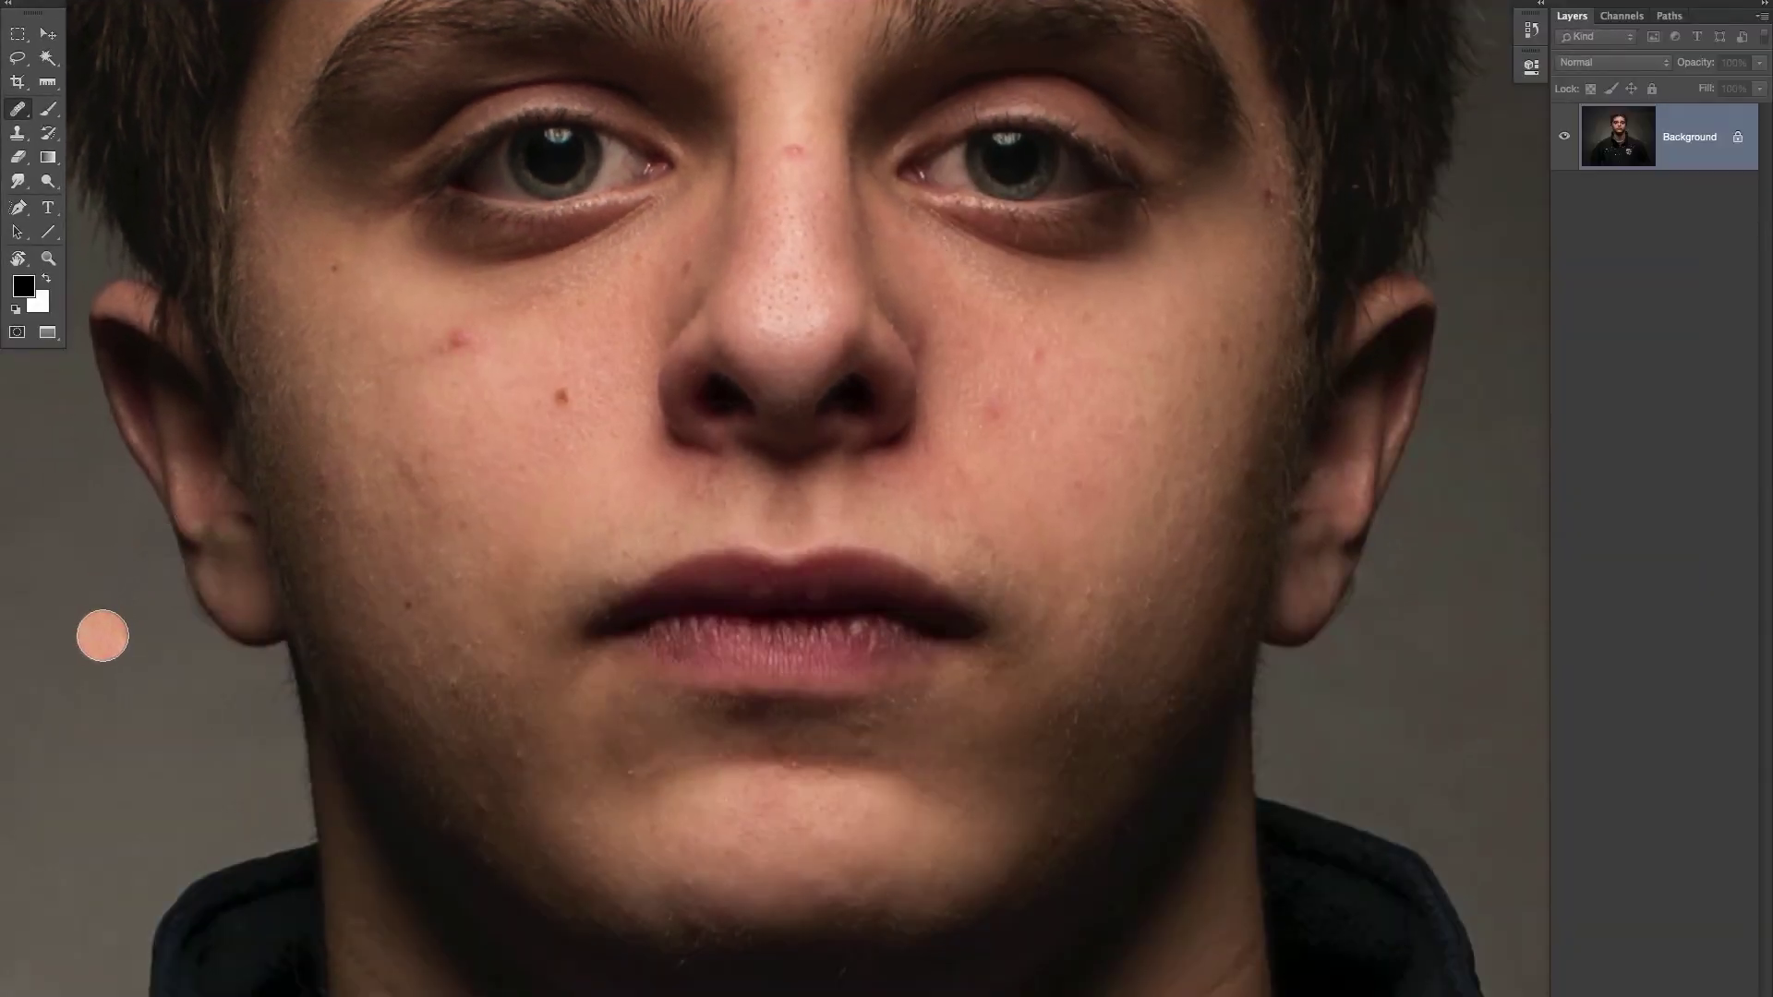
click(465, 343)
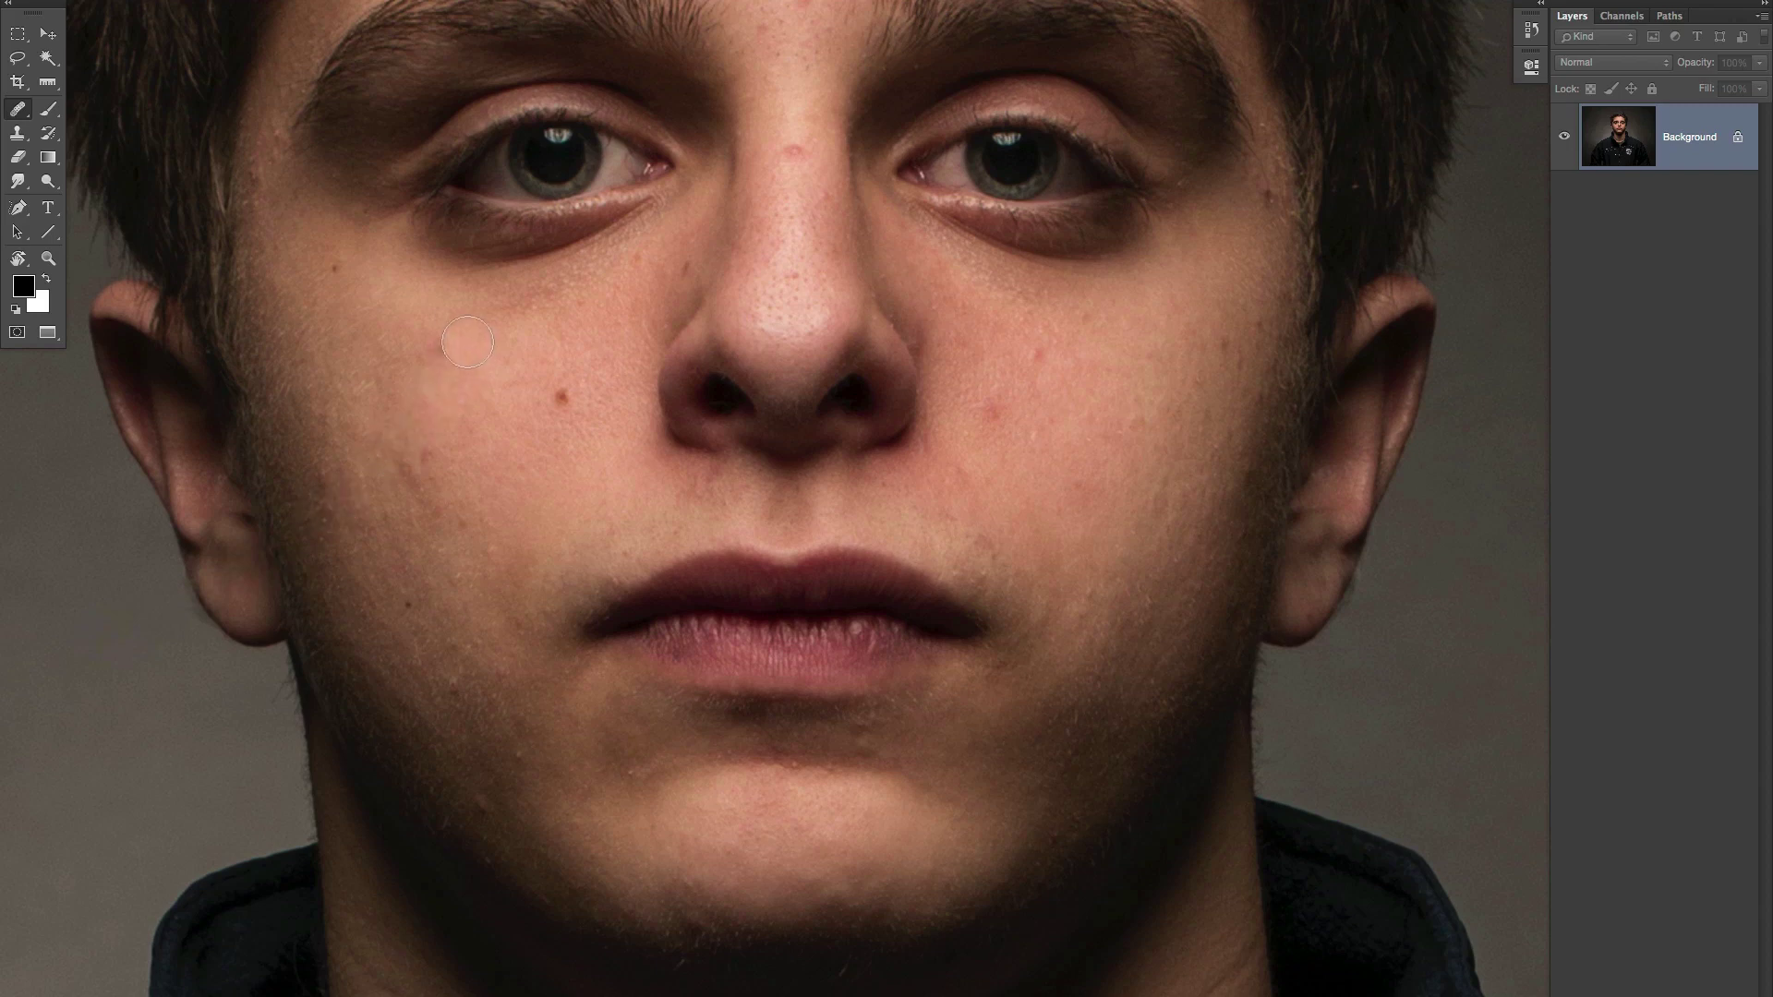
drag(451, 337, 448, 341)
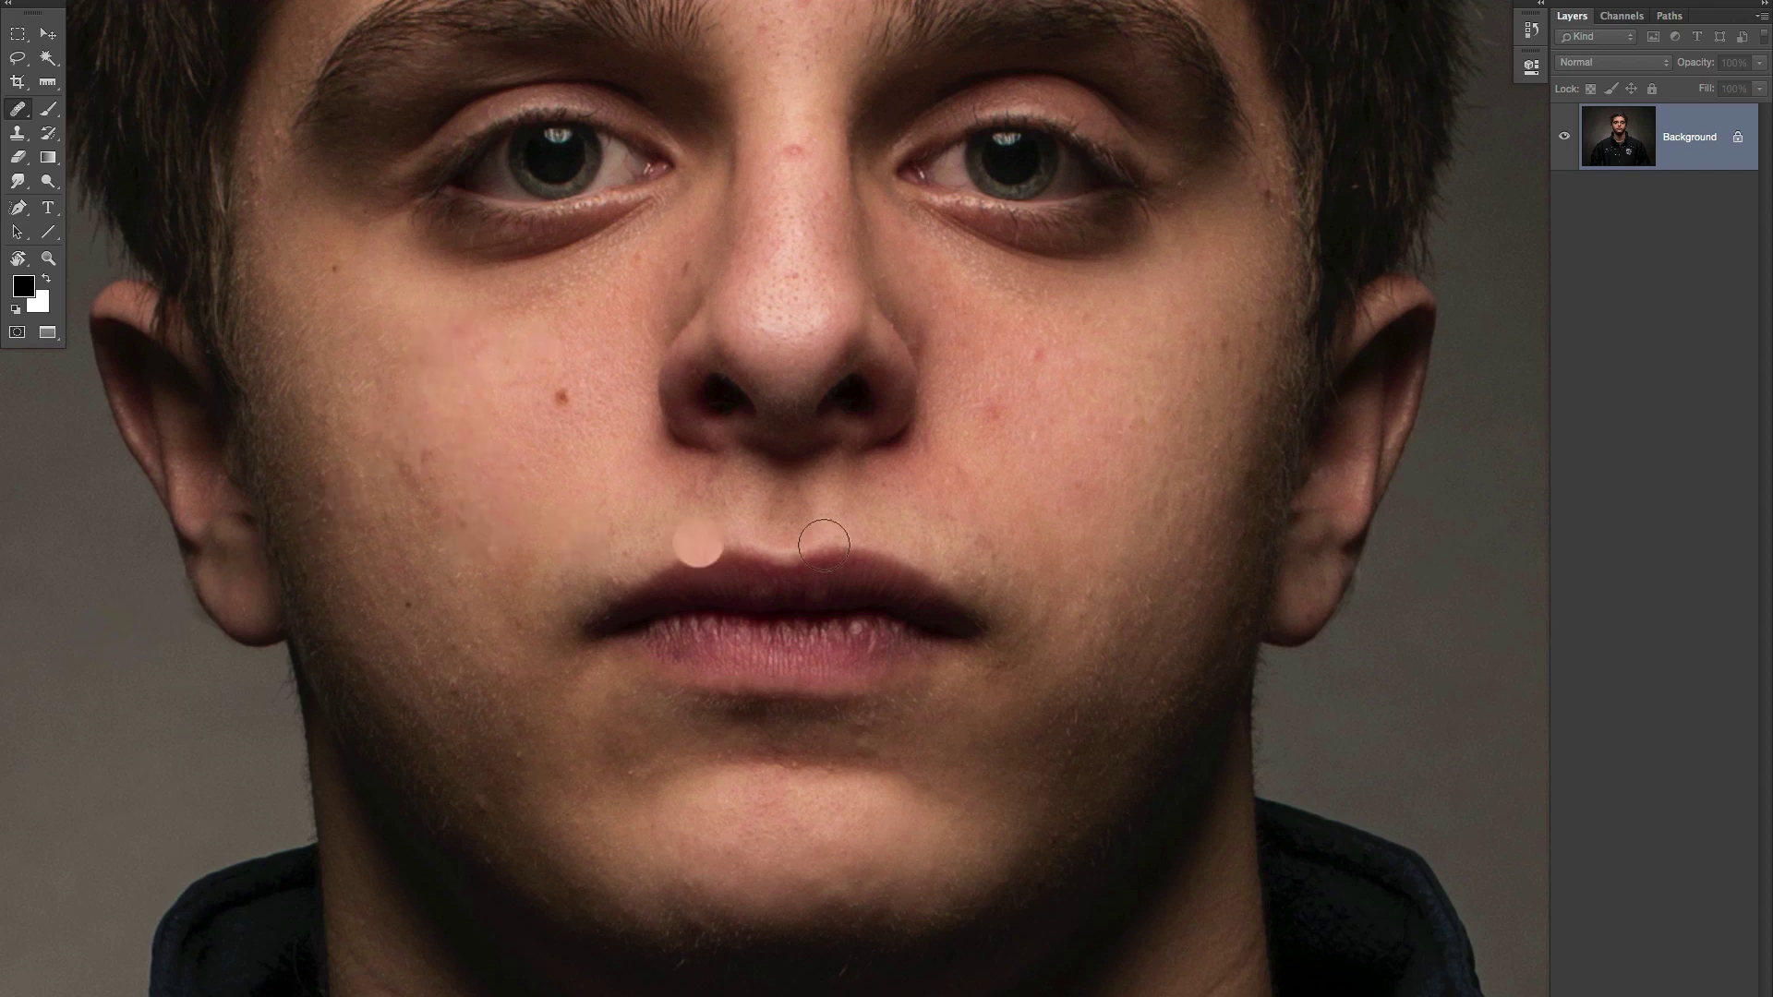
alt+click(1075, 408)
drag(997, 412, 994, 397)
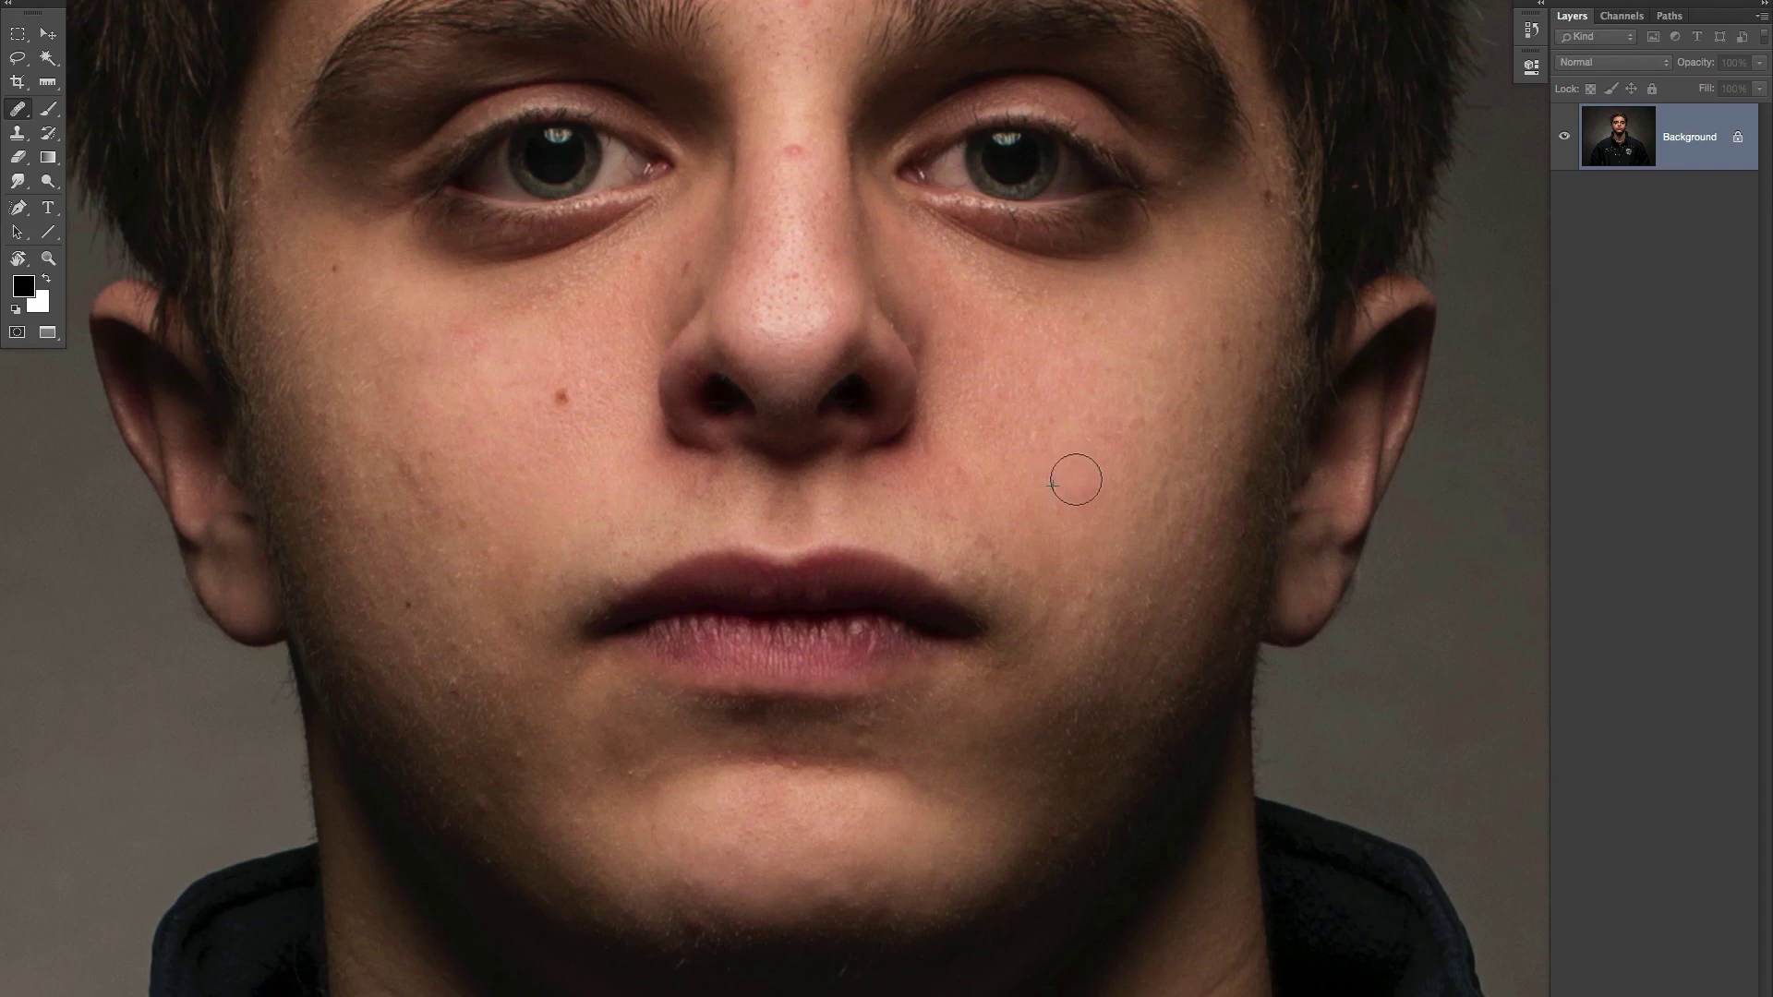
Heal the spots below the lip, on the chin and left cheek, then duplicate the layer.
click(844, 705)
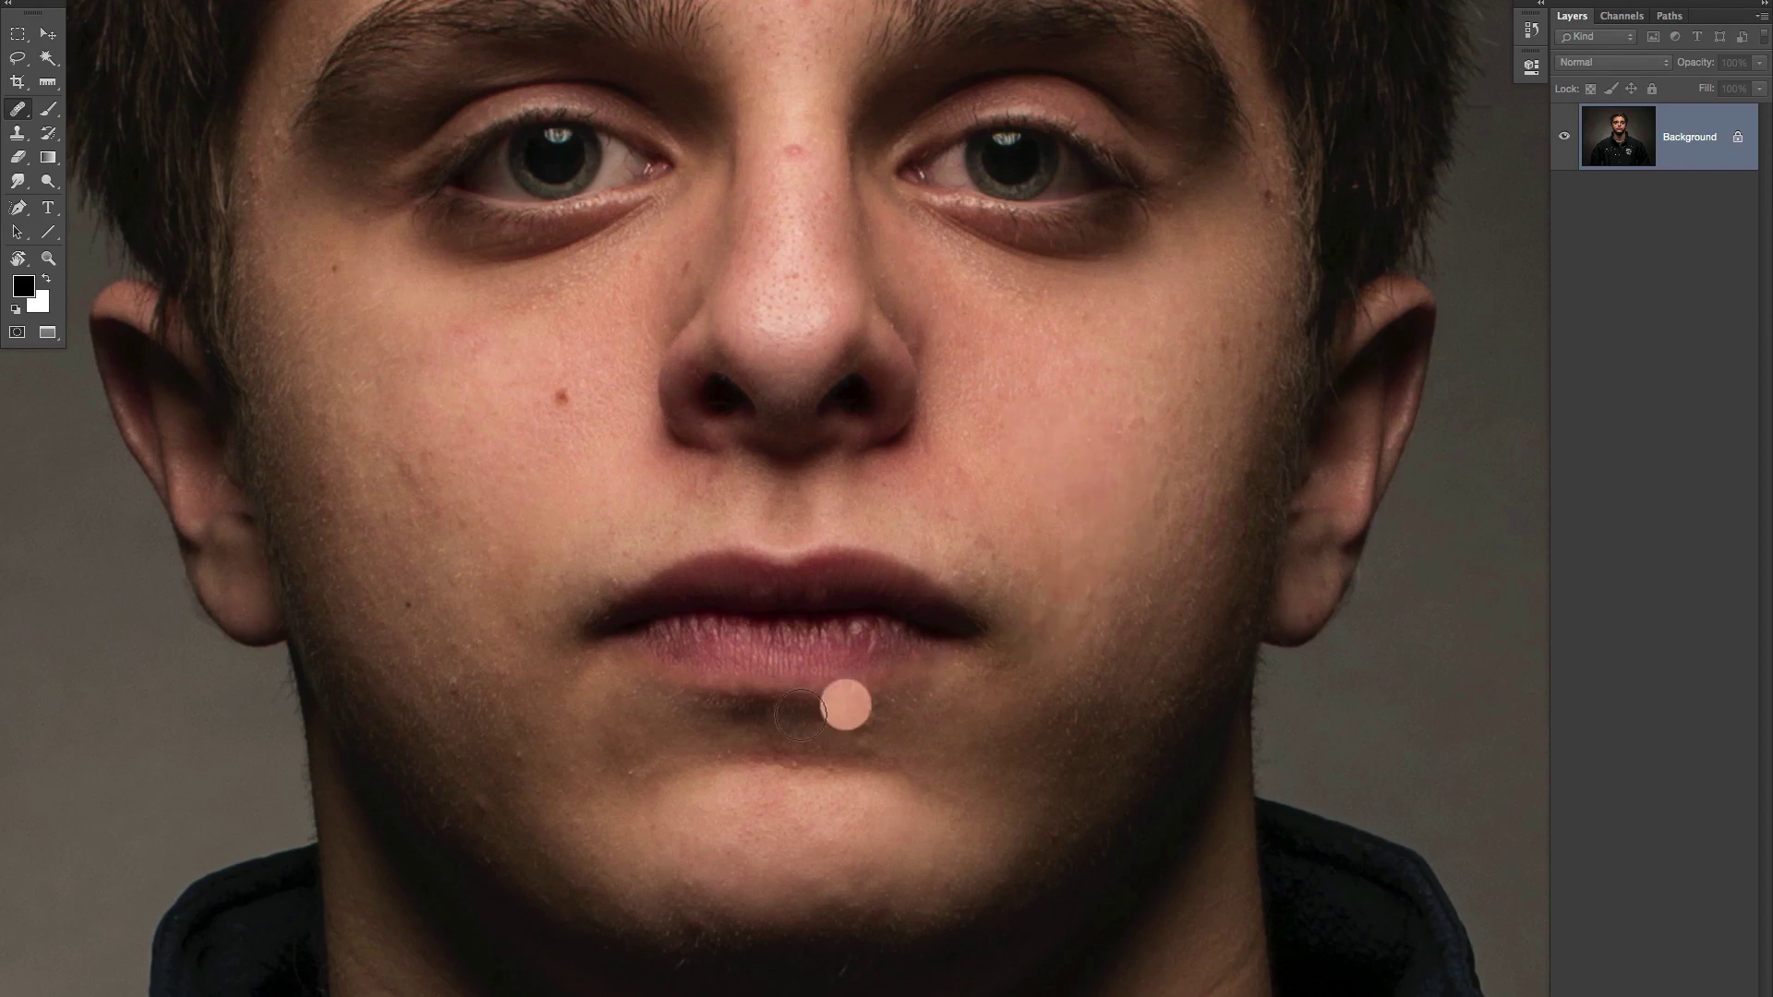
click(792, 765)
click(546, 705)
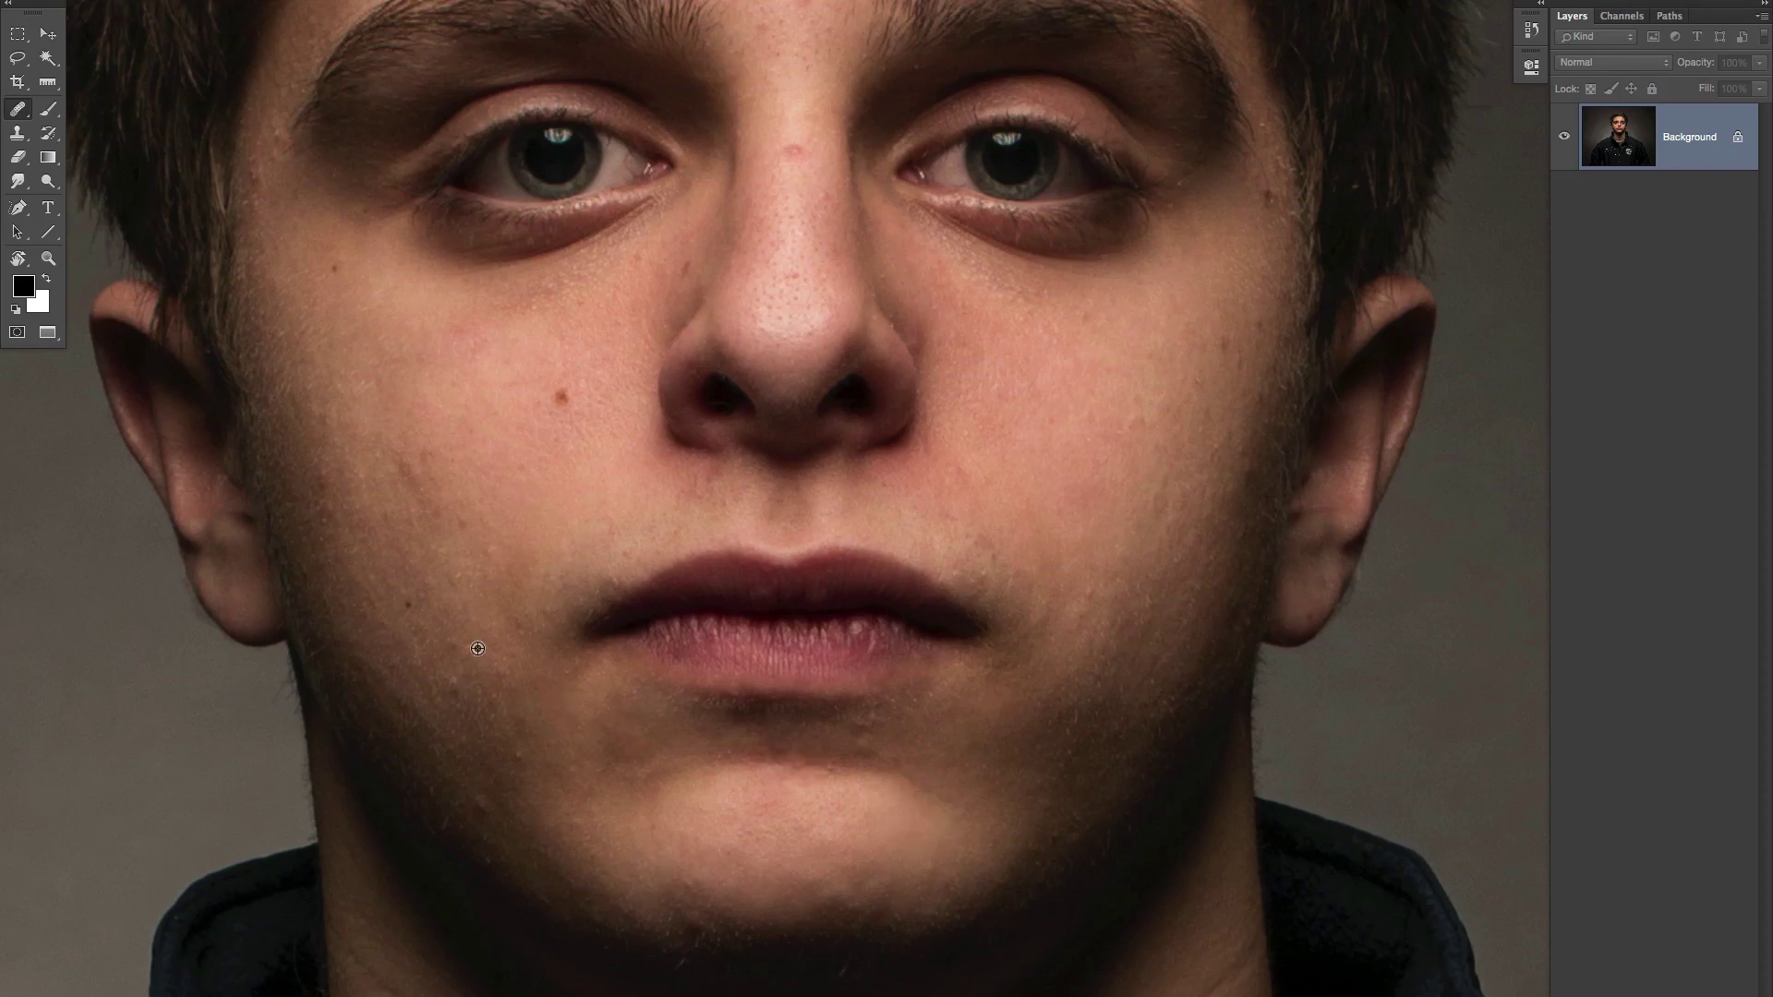
key(ctrl+minus)
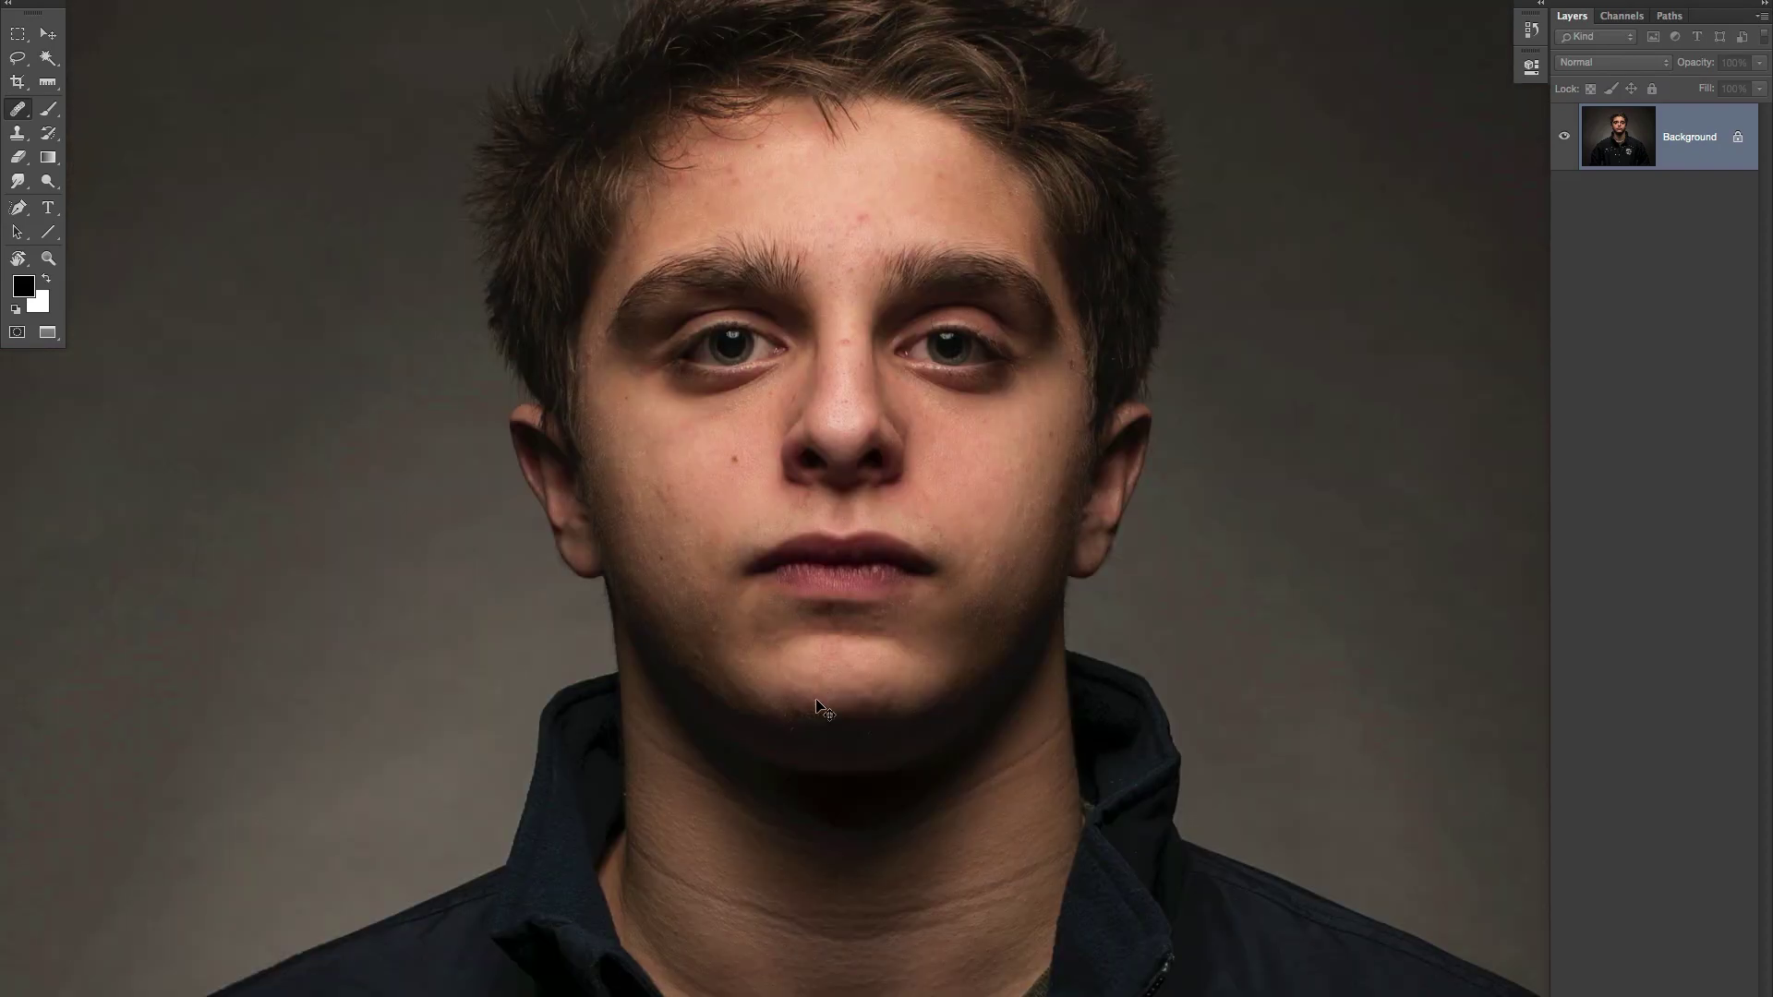
key(ctrl+j)
Apply a Camera Raw Filter with Clarity +34 to Layer 1 and add a reveal-all mask.
click(441, 0)
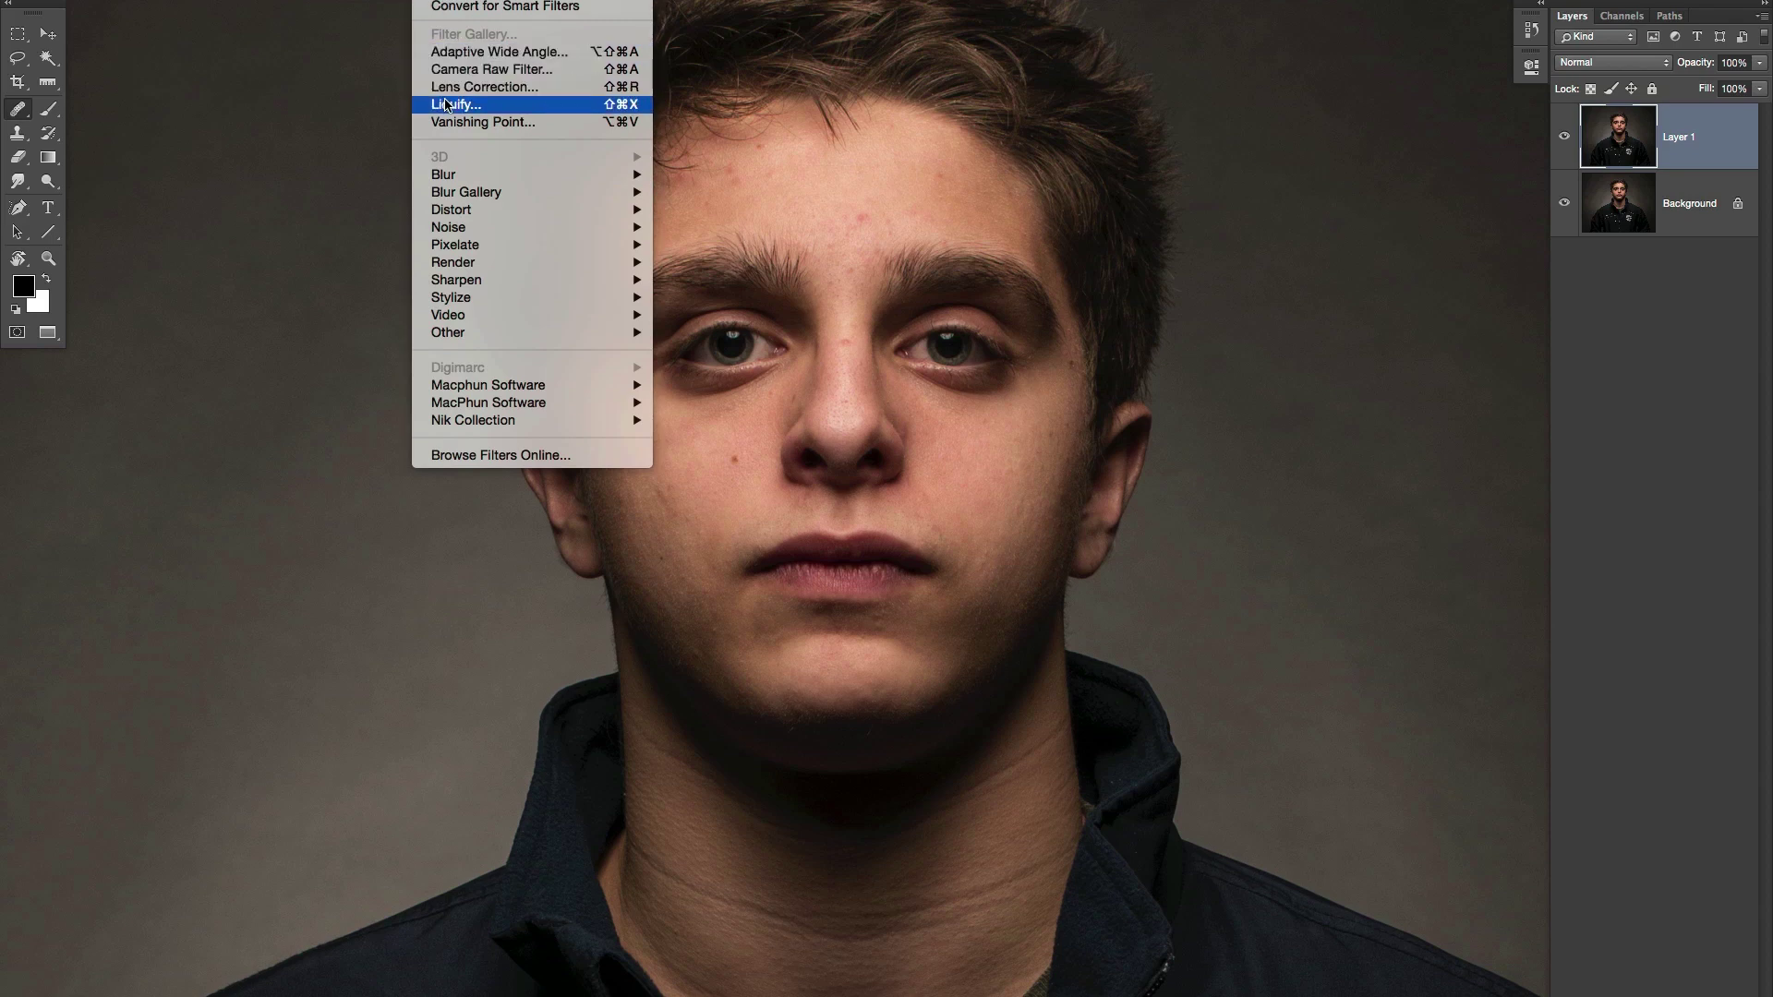
click(448, 70)
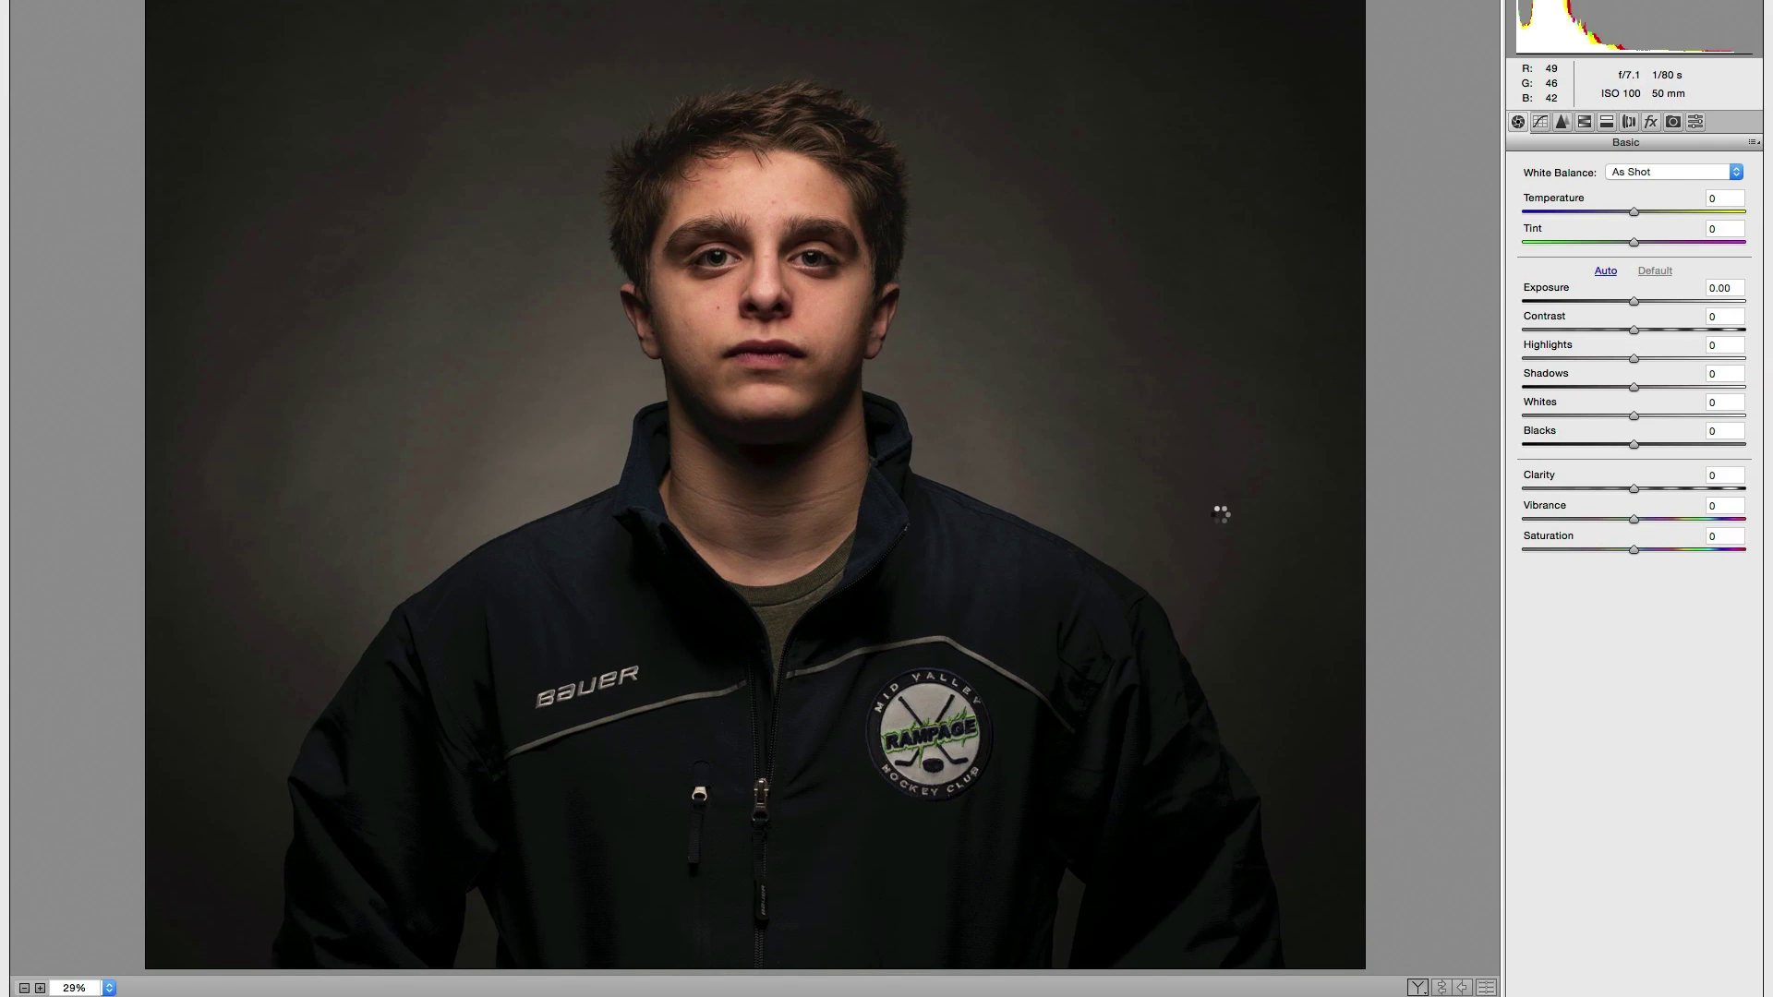
drag(1637, 492, 1689, 490)
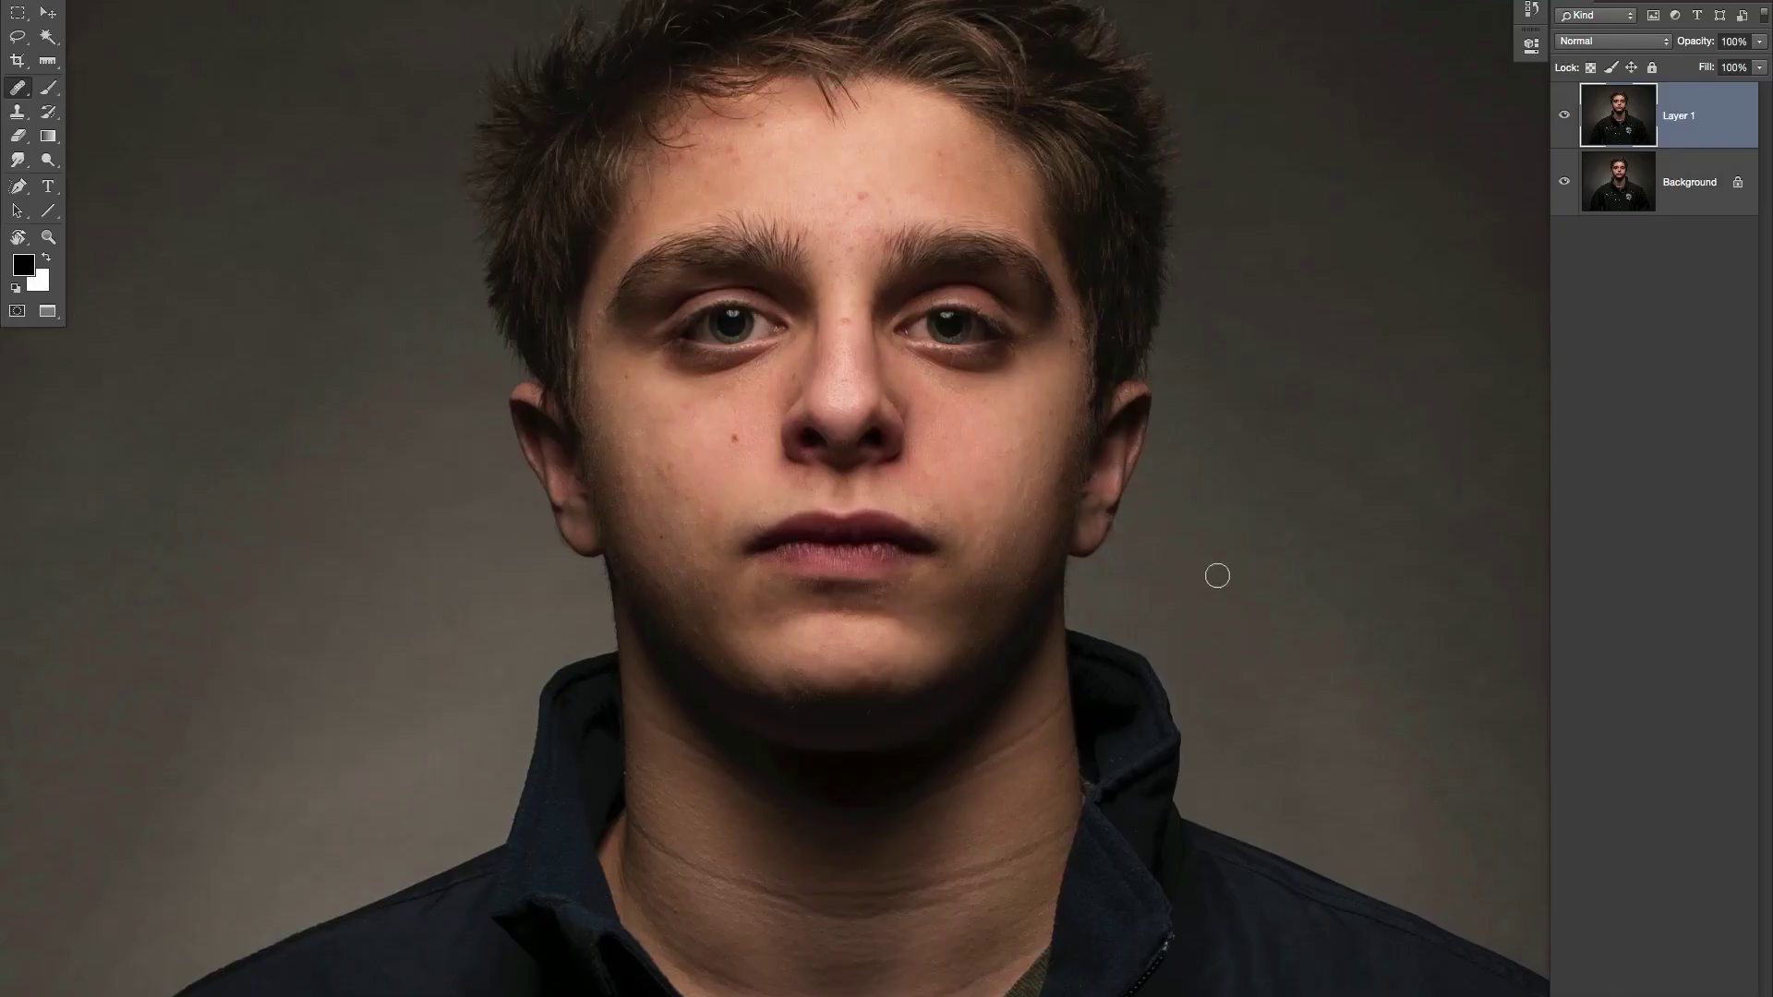
drag(1009, 506, 1025, 617)
scroll(951, 536, up, 3)
key(ctrl+0)
scroll(1065, 440, up, 5)
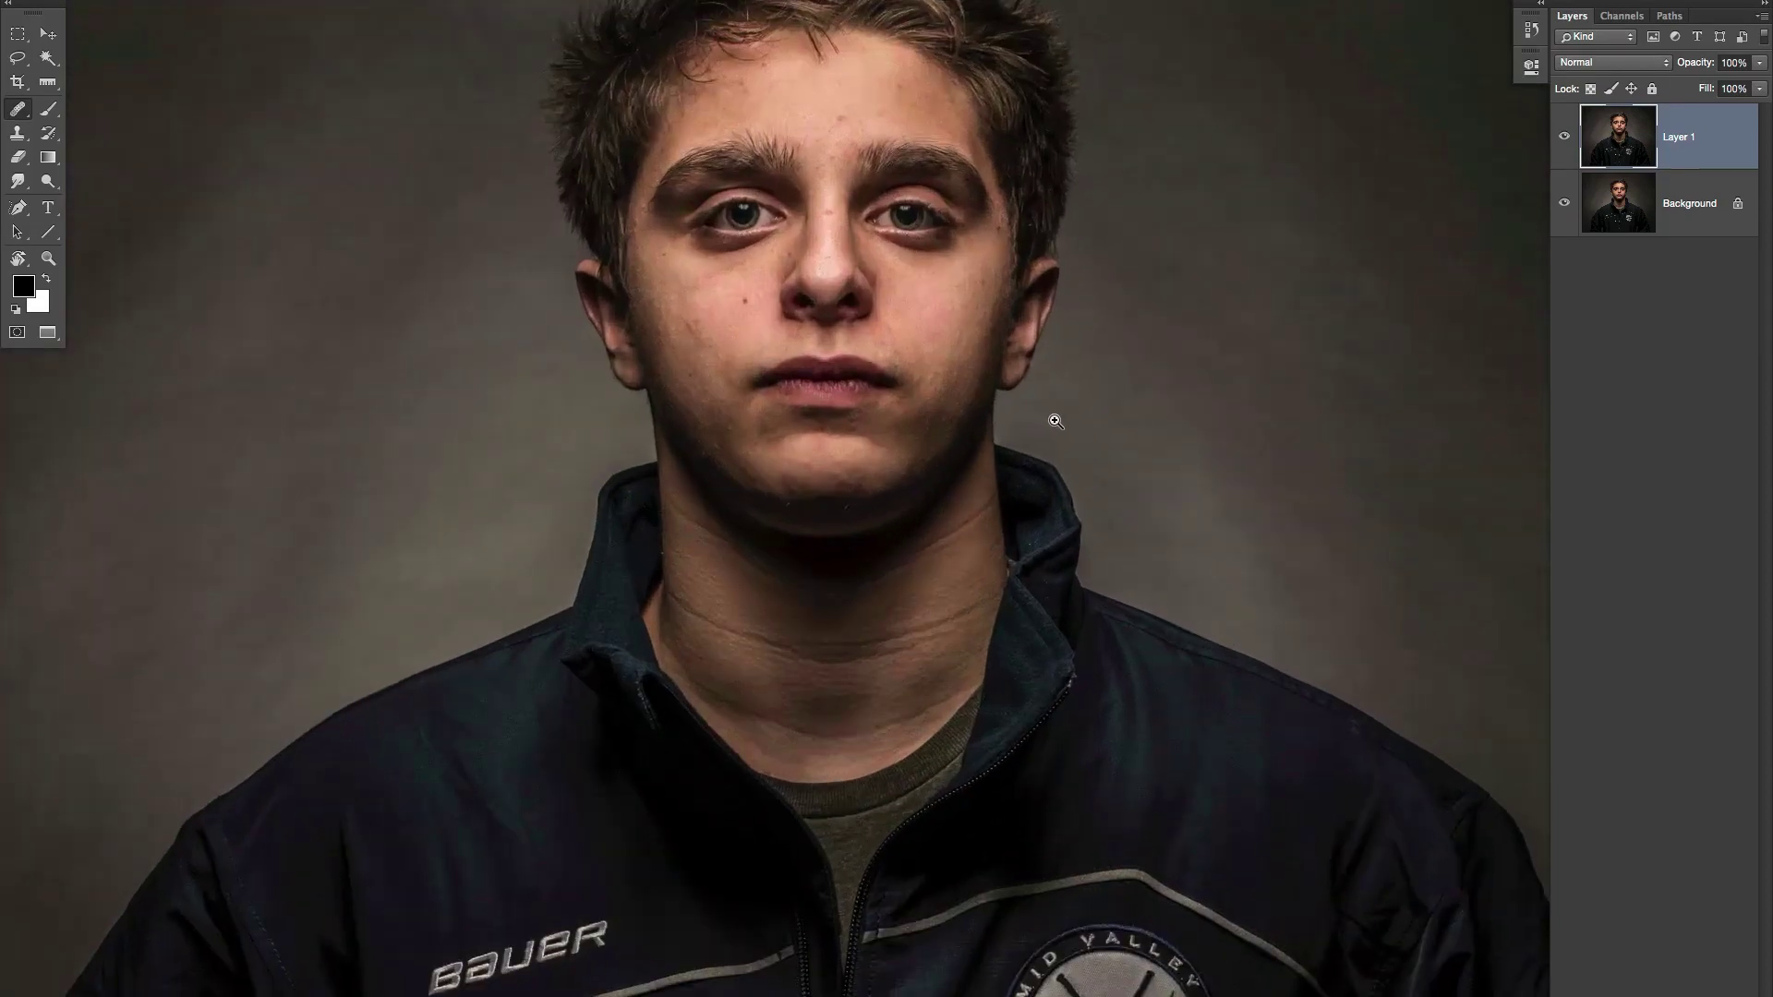
drag(1081, 424, 1056, 613)
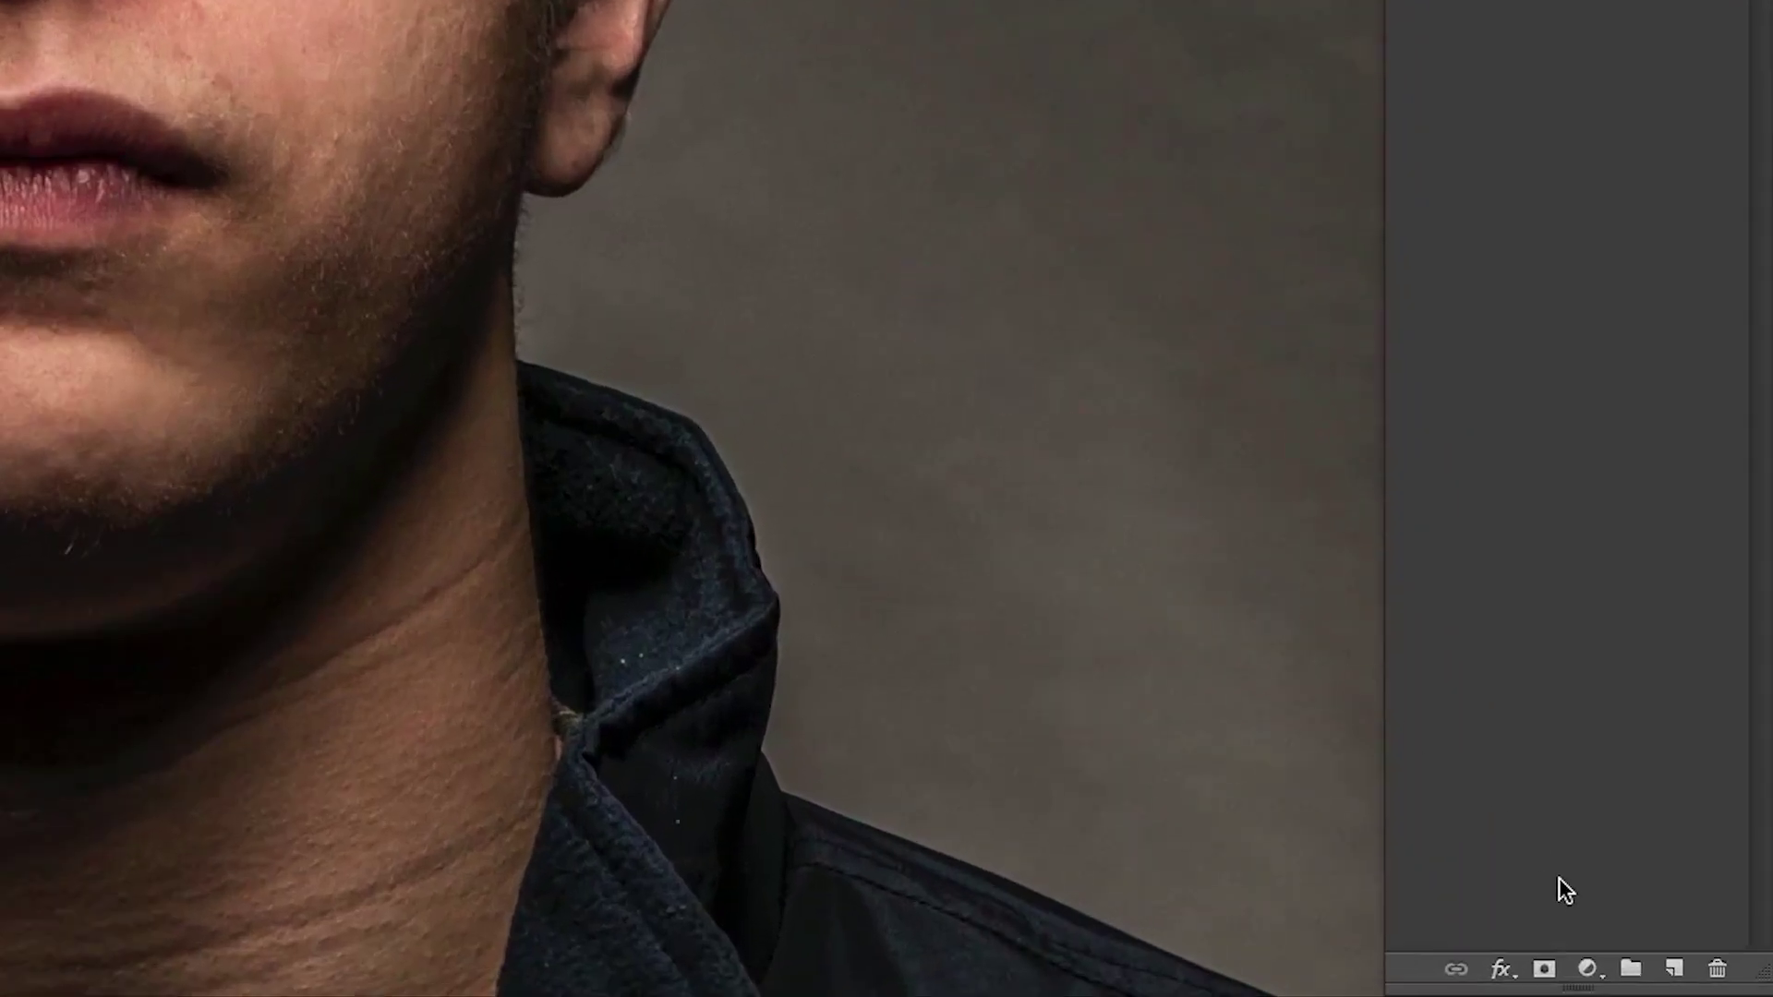
click(1544, 970)
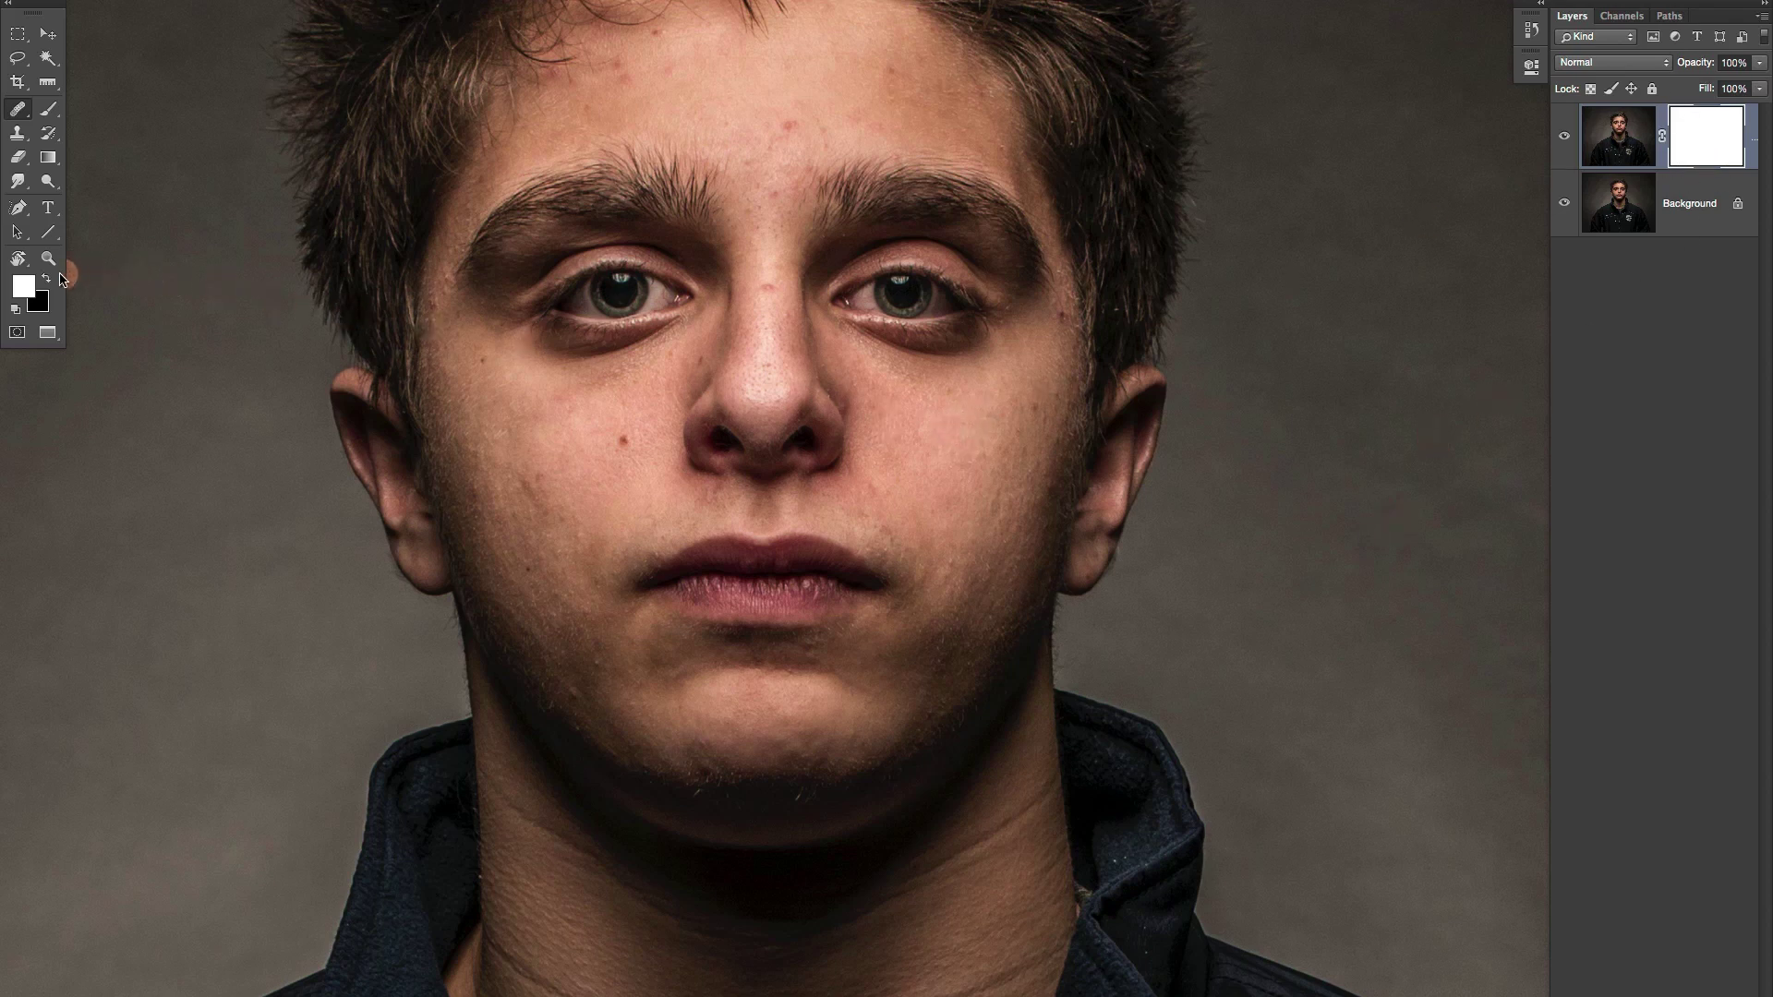
With the Brush tool, paint black over the face on Layer 1's mask, then paint back over it.
key(b)
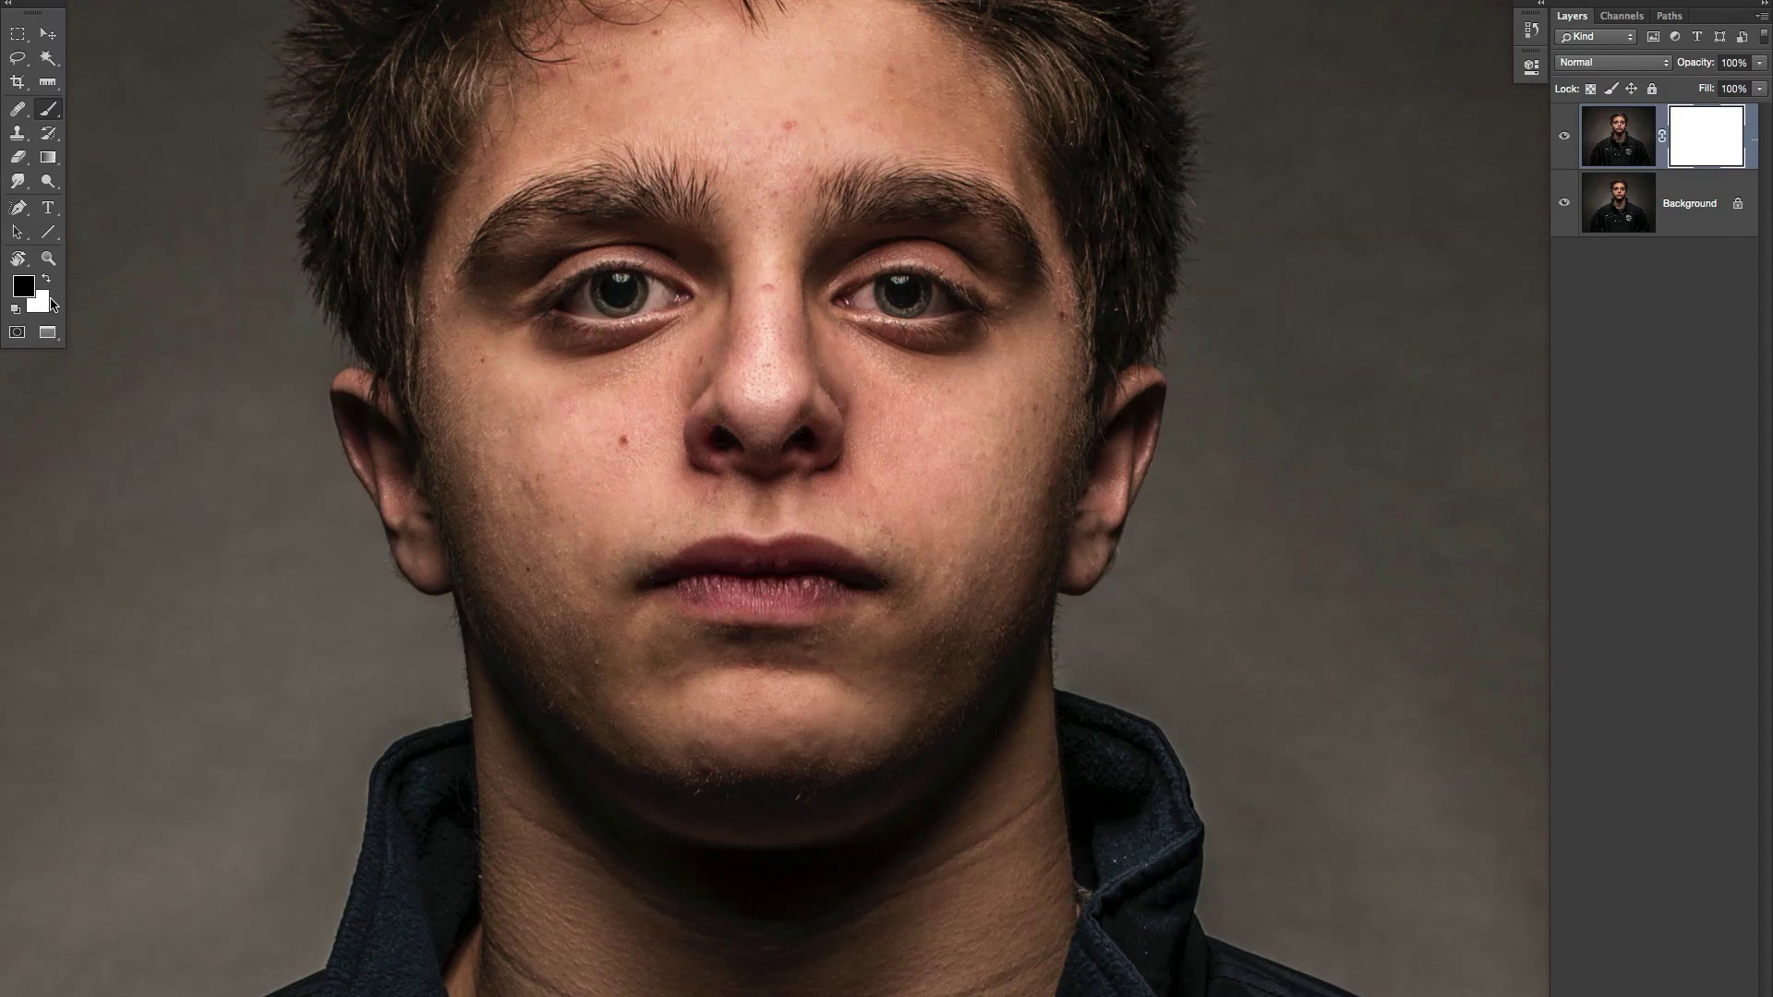
mouse_move(572, 295)
mouse_down()
mouse_move(766, 314)
mouse_move(923, 295)
mouse_up()
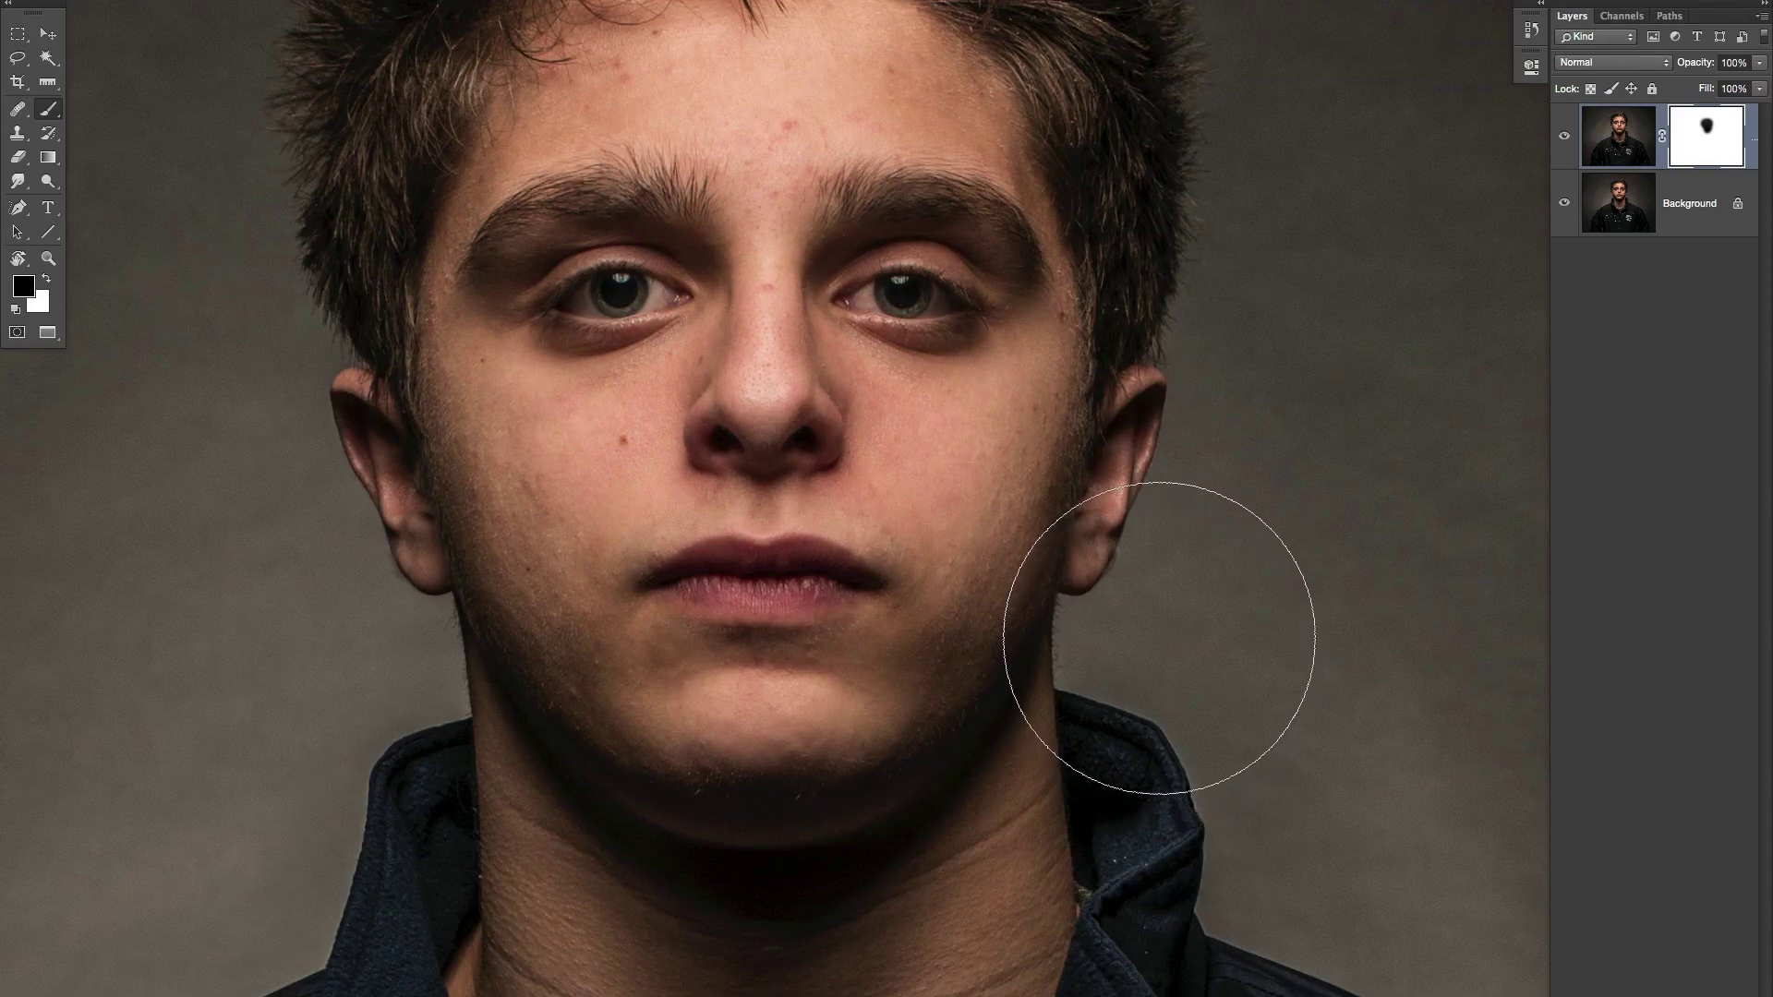
key(x)
key(x)
key(x)
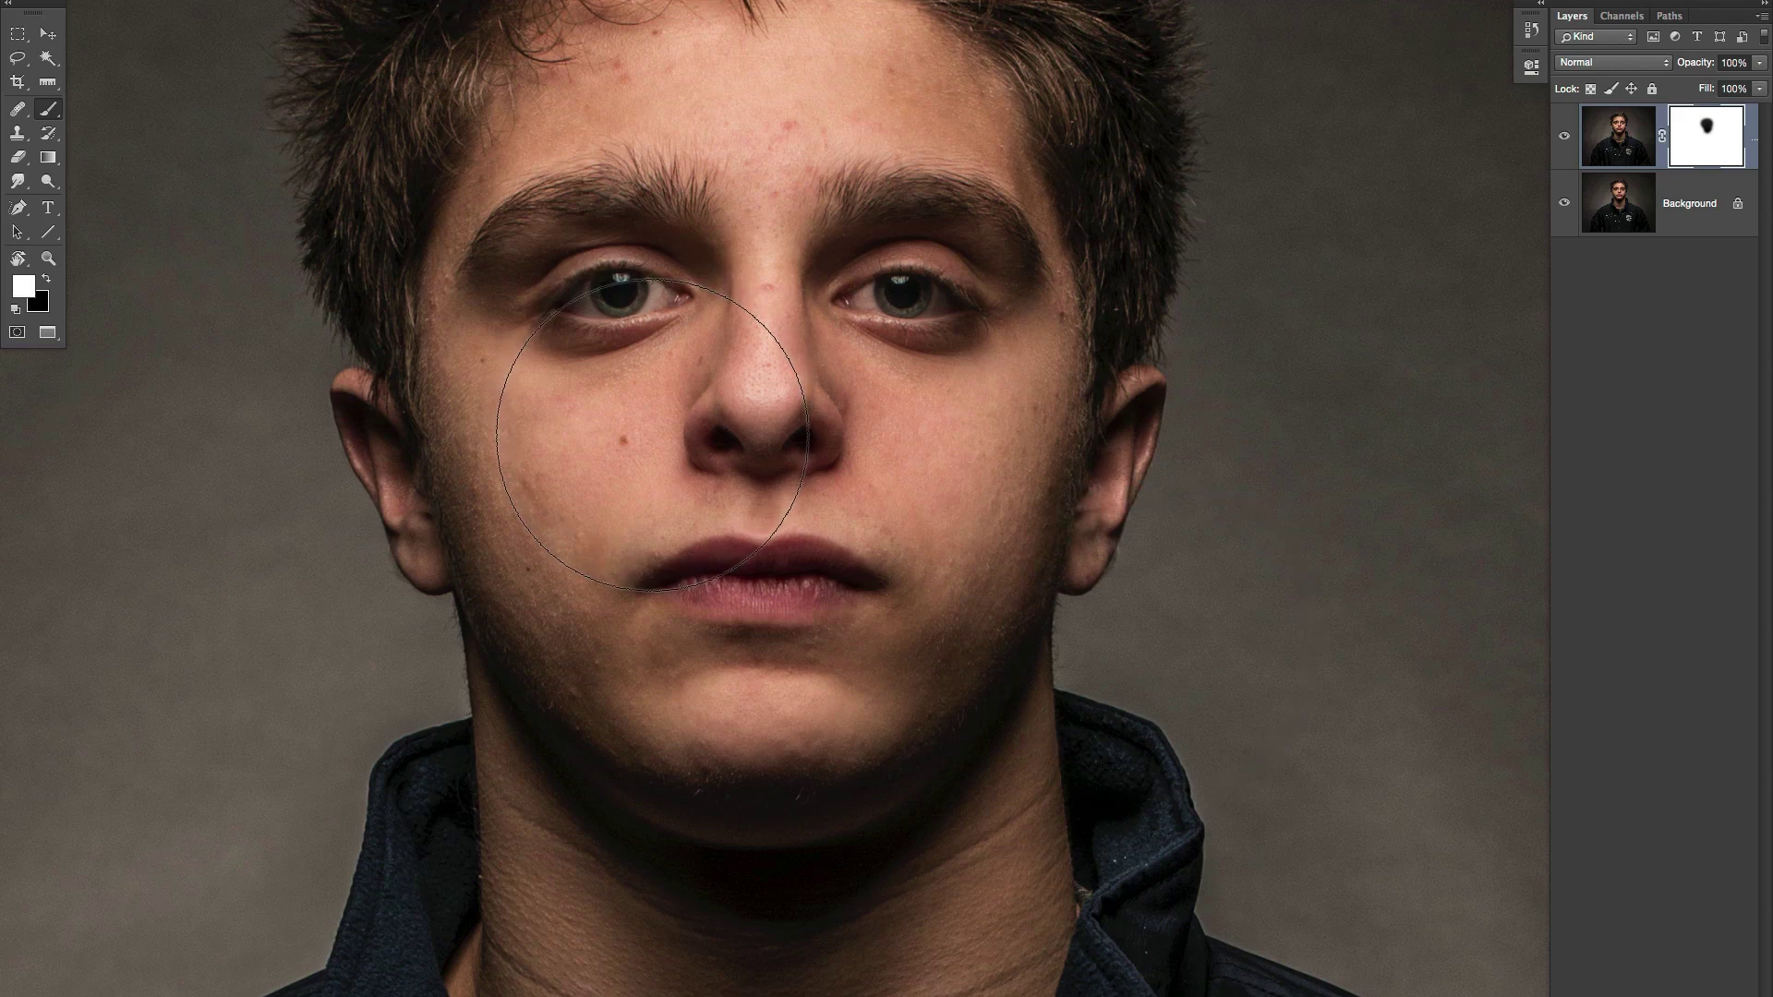
key(x)
key(x)
key(x)
key(x)
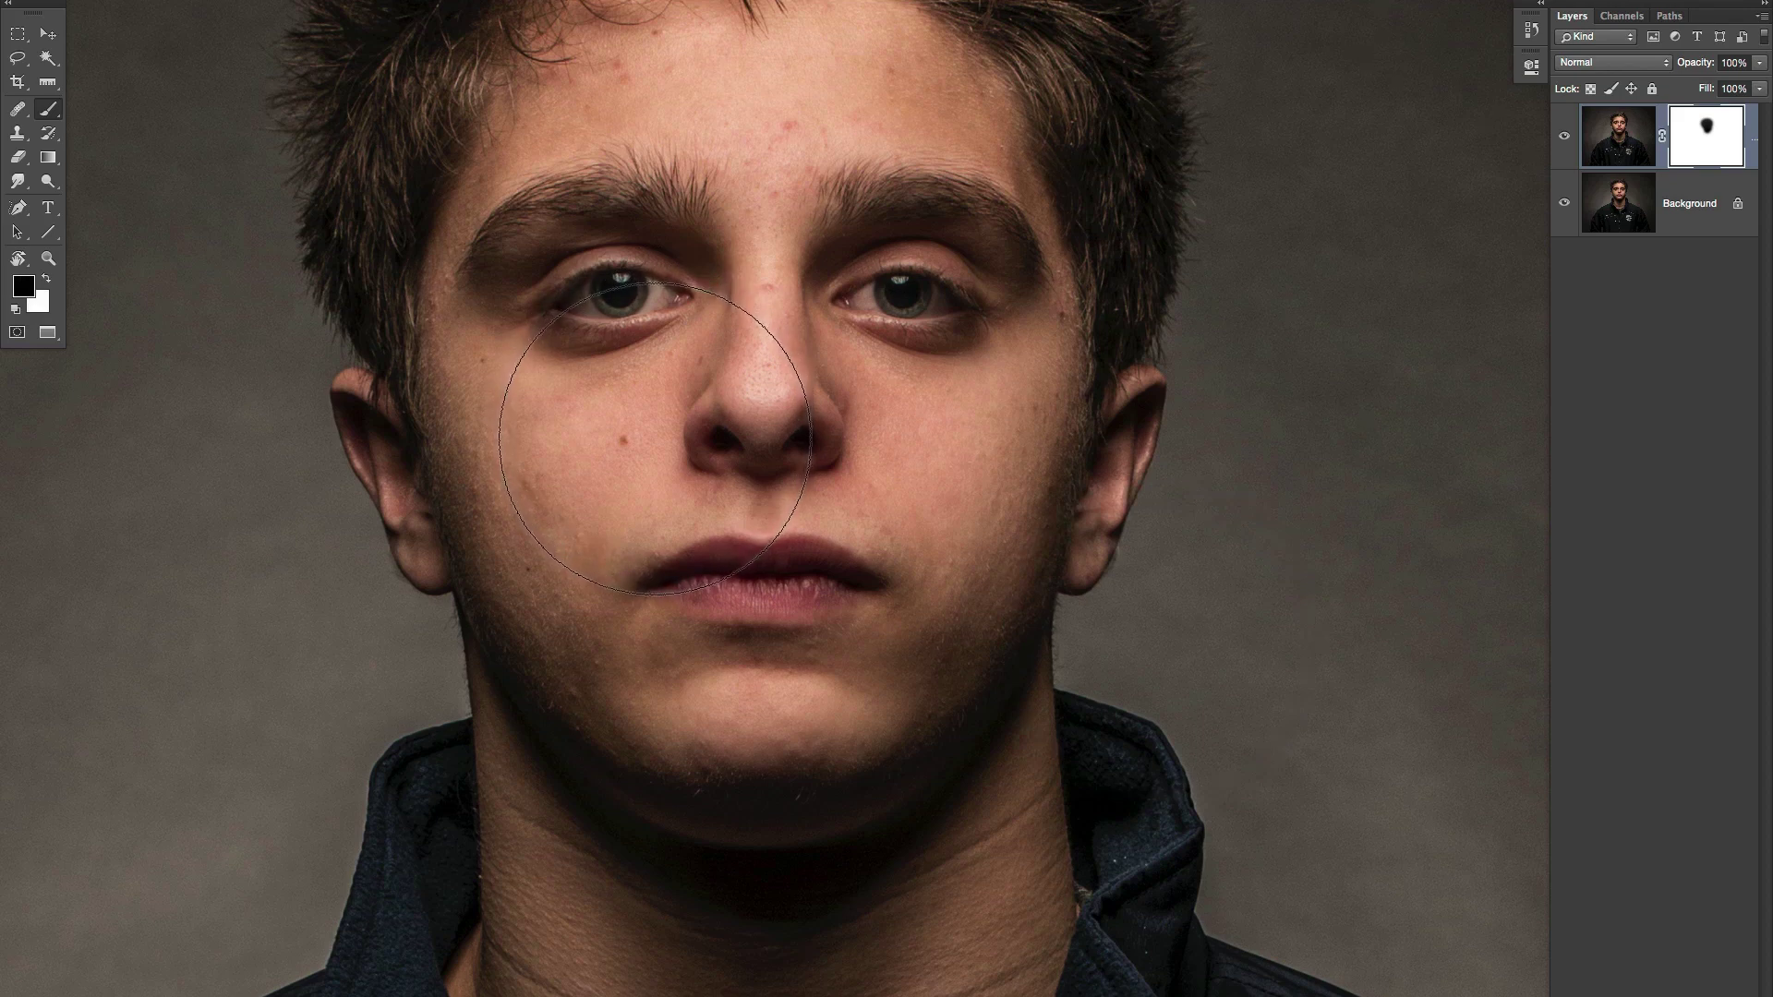
key(x)
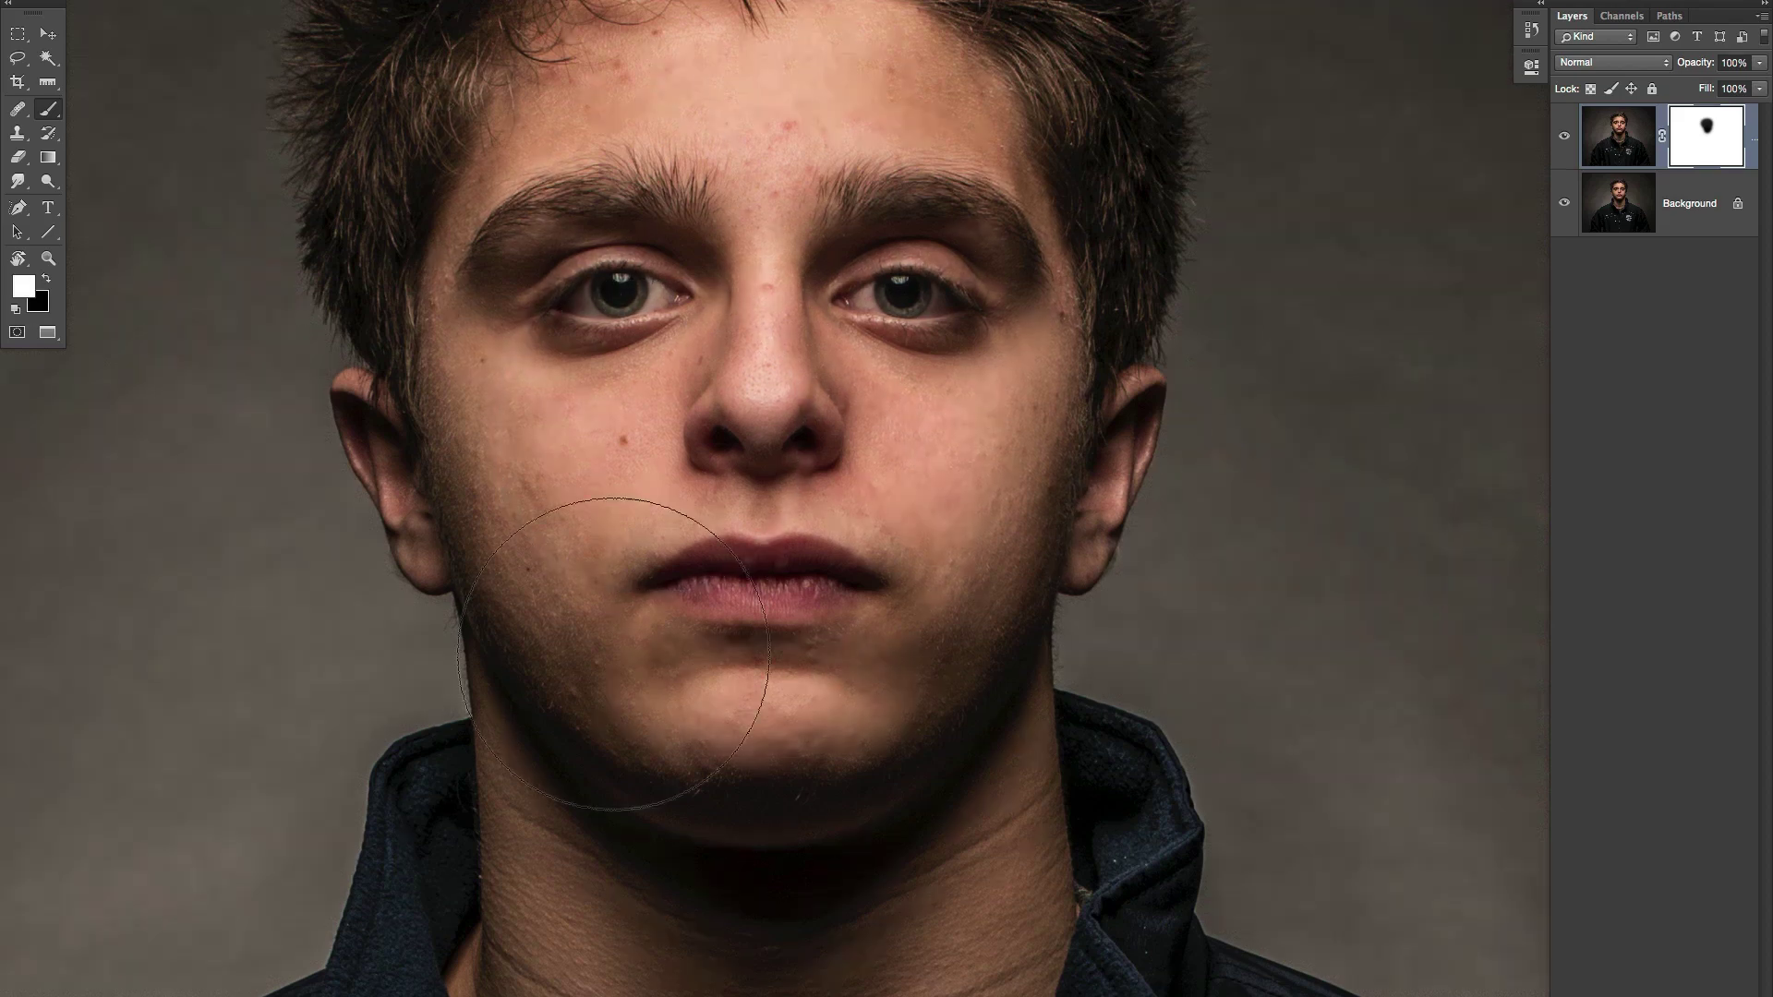
mouse_move(662, 573)
mouse_down()
mouse_move(924, 397)
mouse_move(831, 443)
mouse_move(1072, 594)
mouse_up()
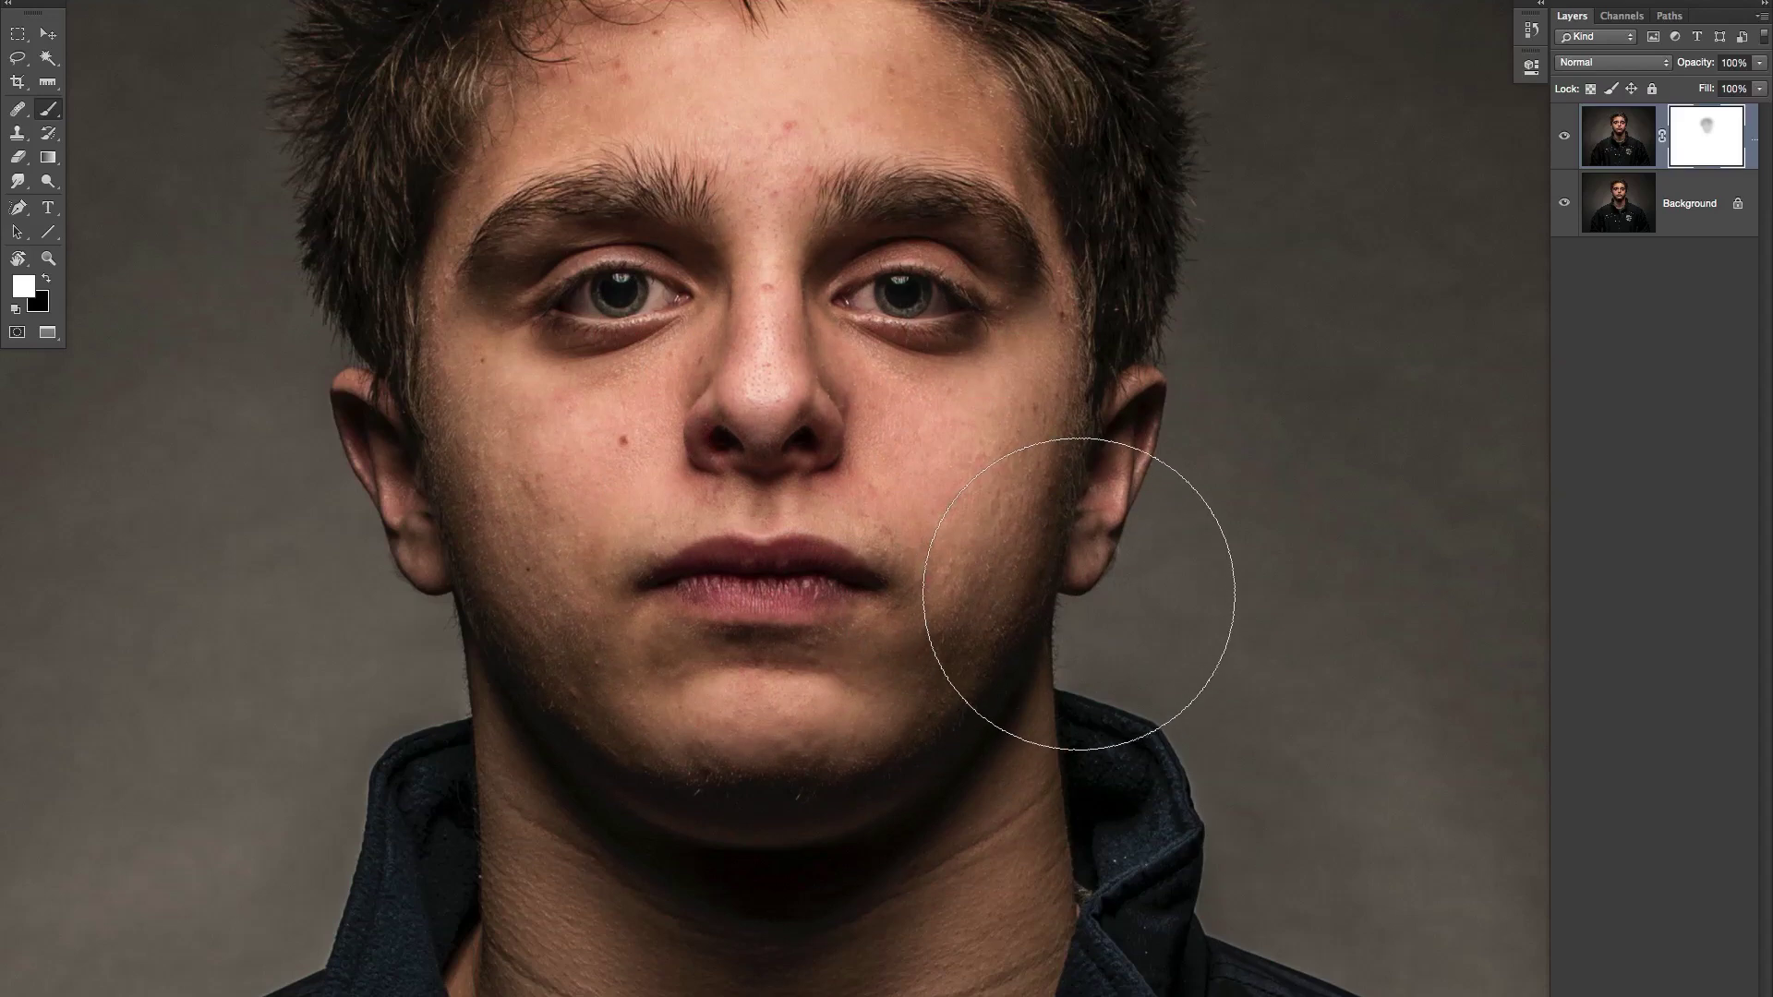